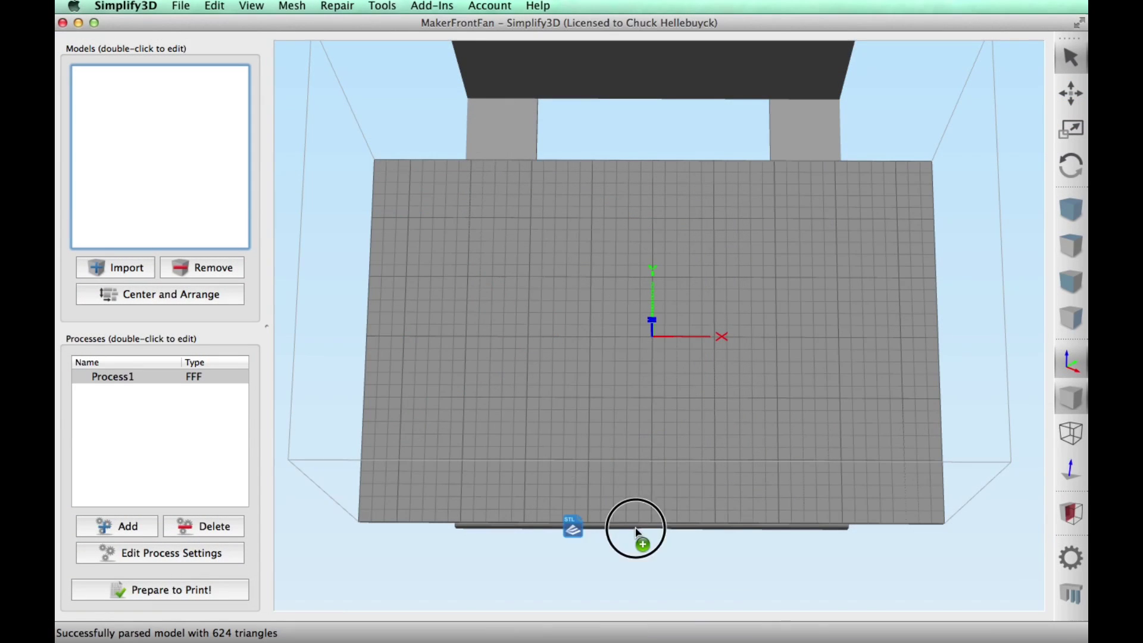
Import the main_box and Cap STL models, then centre and arrange them on the build plate
drag(633, 531, 668, 339)
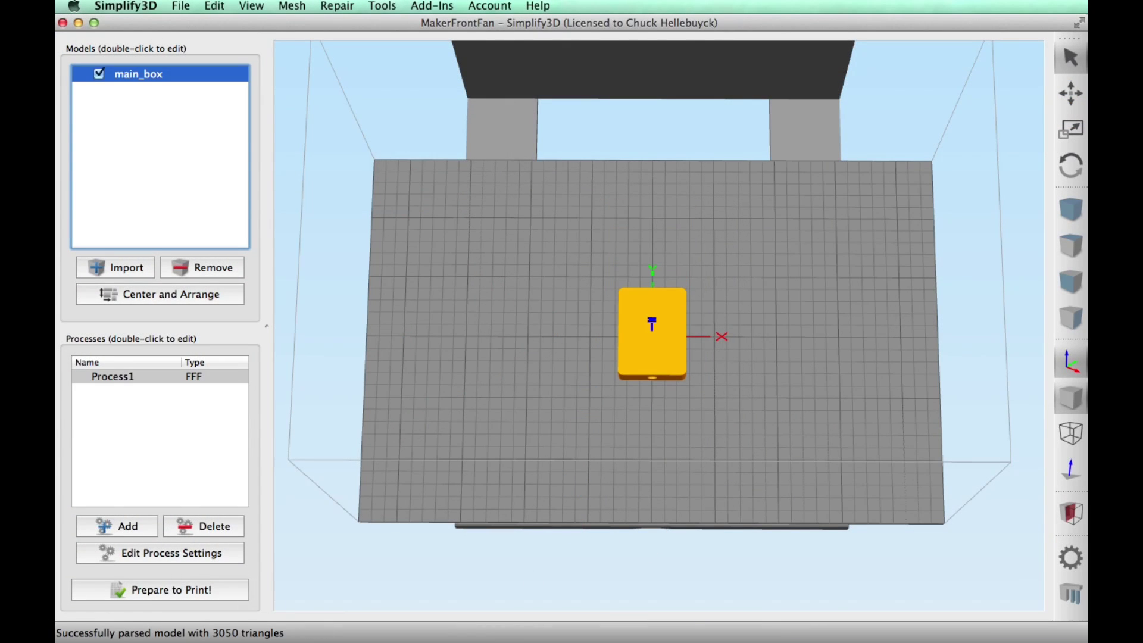
drag(483, 566, 570, 391)
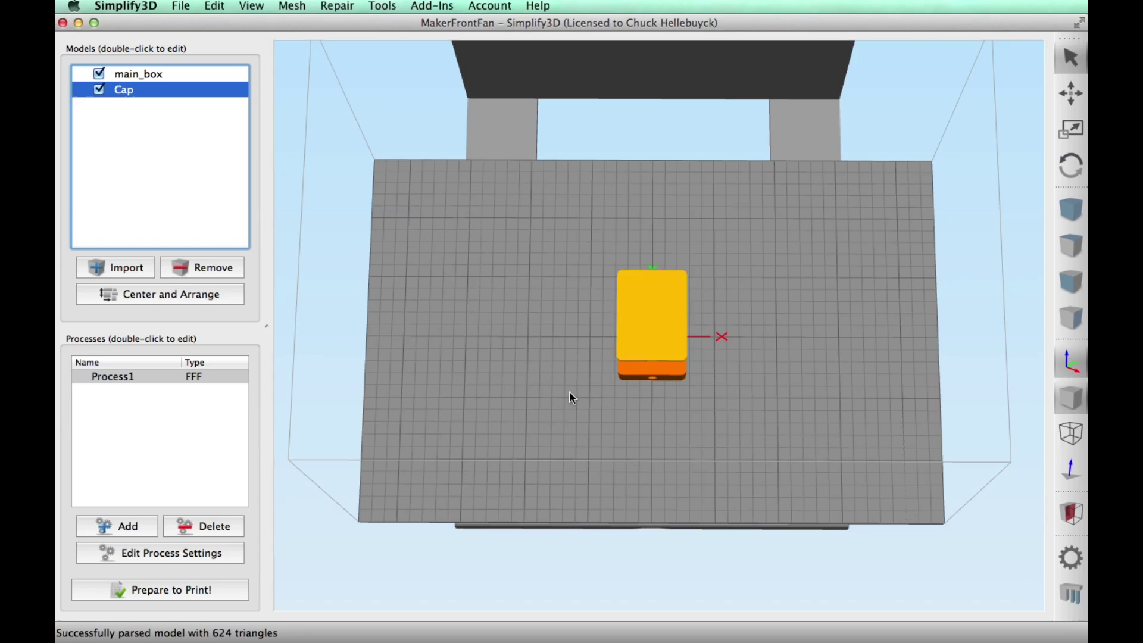
click(194, 294)
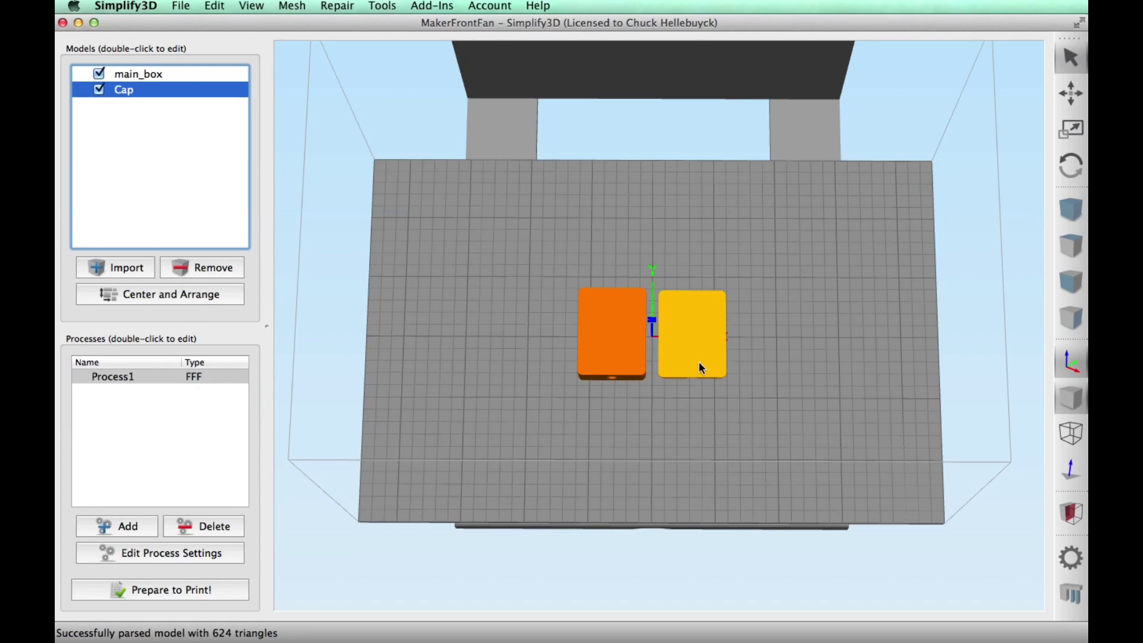
Flip the main_box model by setting its X rotation to 180 degrees
double_click(640, 364)
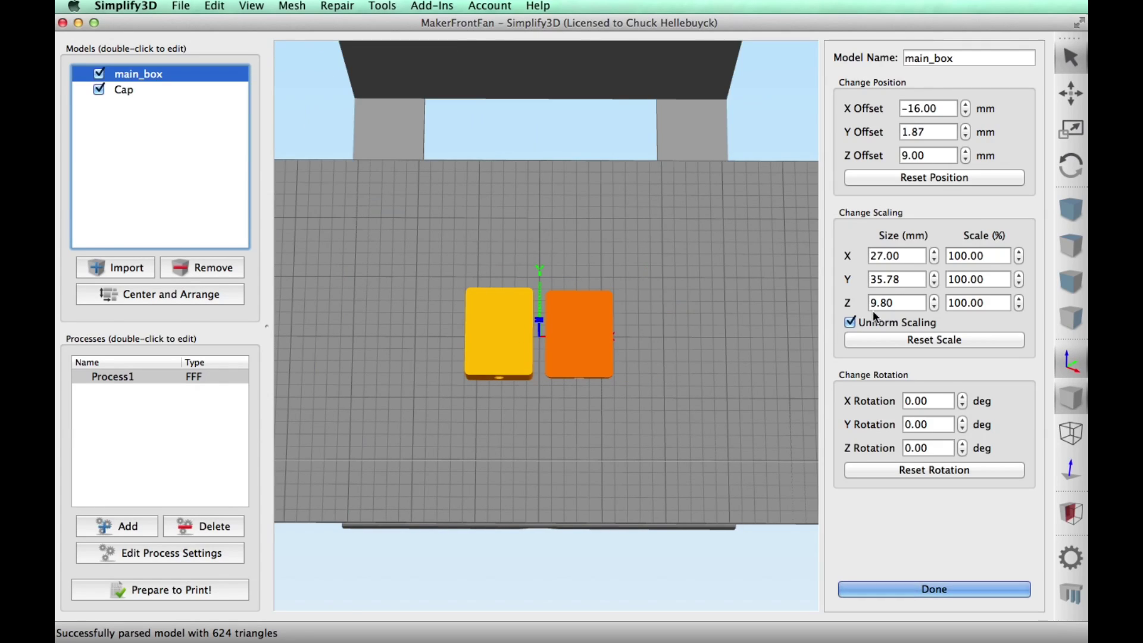
click(908, 401)
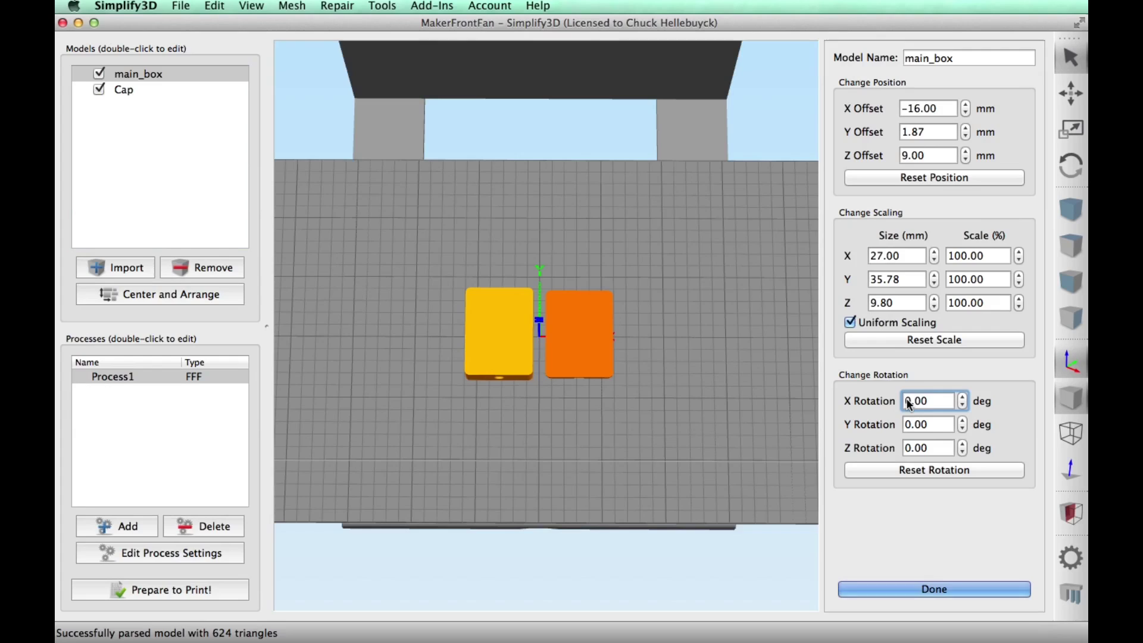
text(18)
key(Return)
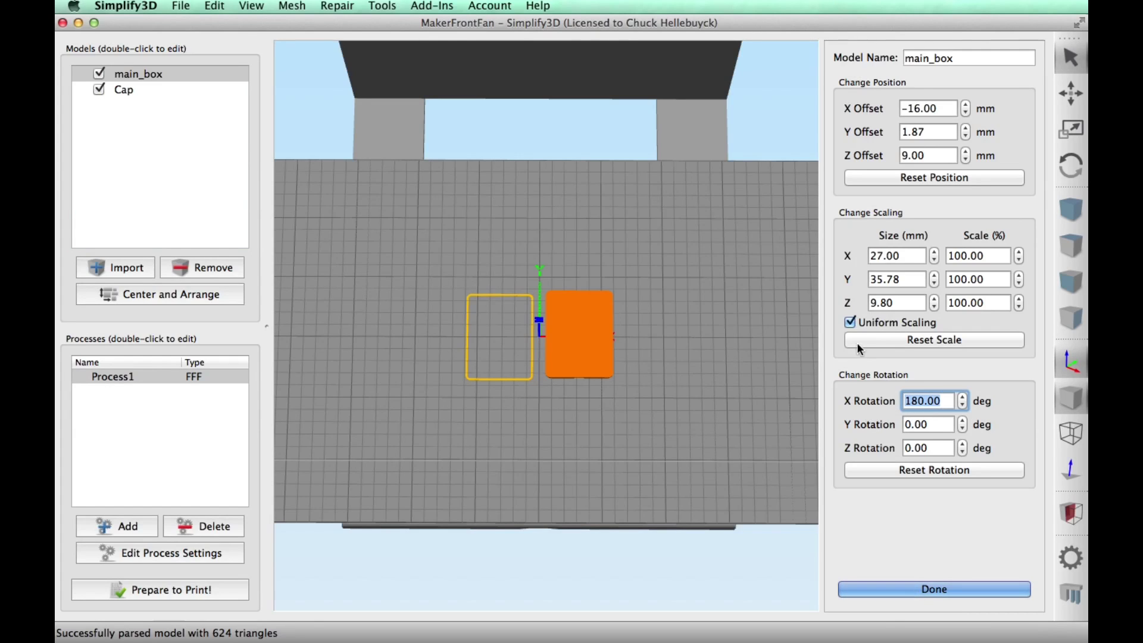
Flip the Cap model by setting its X rotation to 180 degrees and finish the model edits
click(586, 337)
click(905, 401)
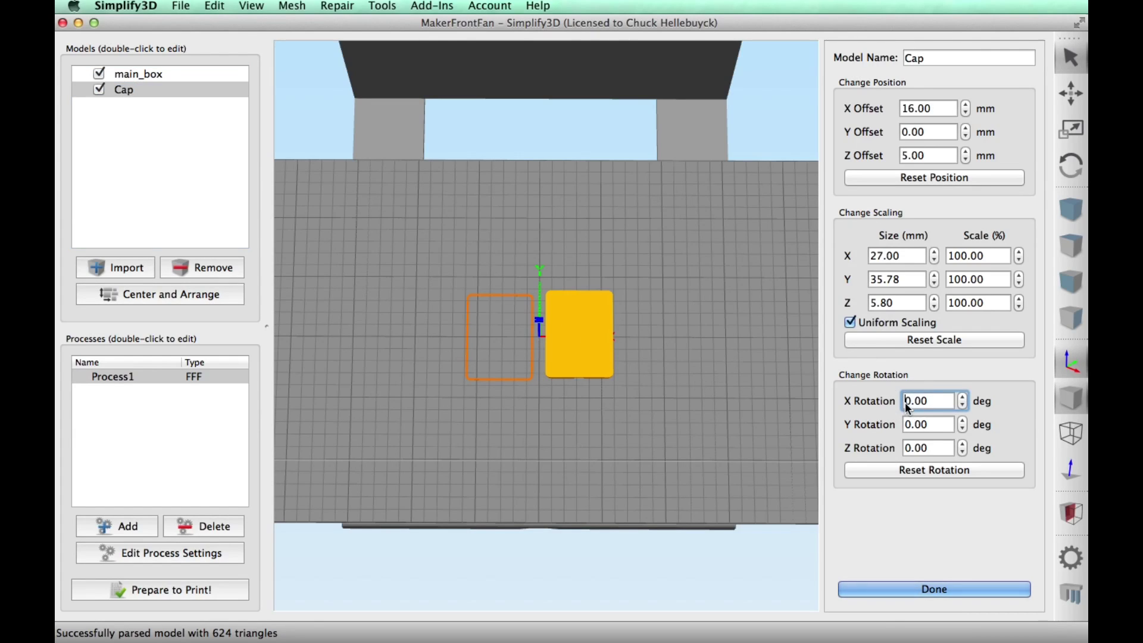
text(18)
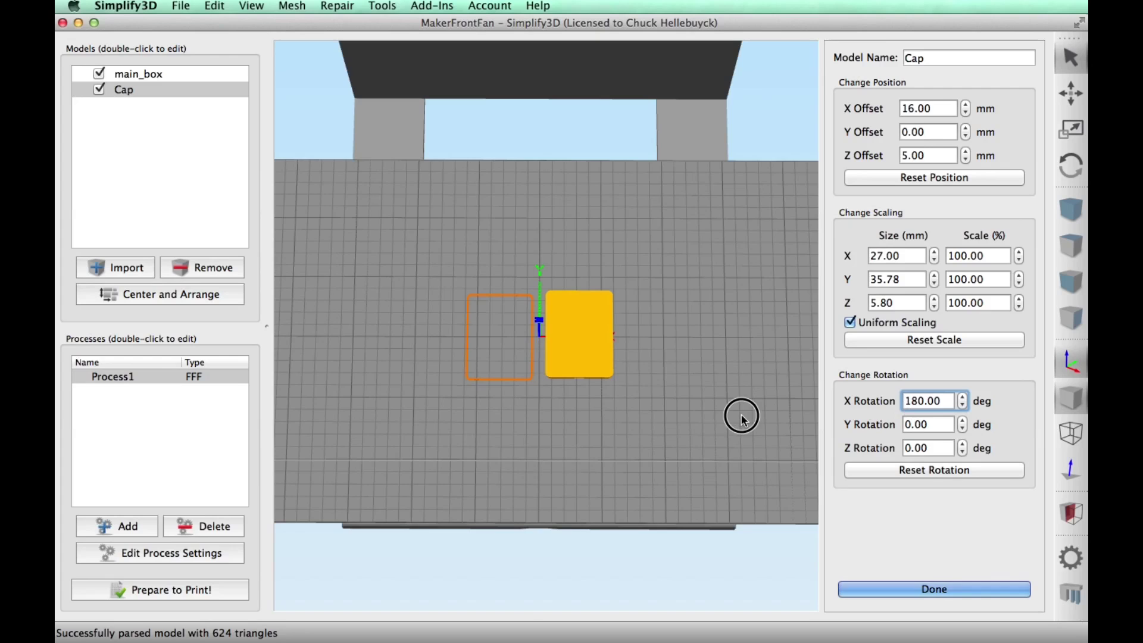
key(Return)
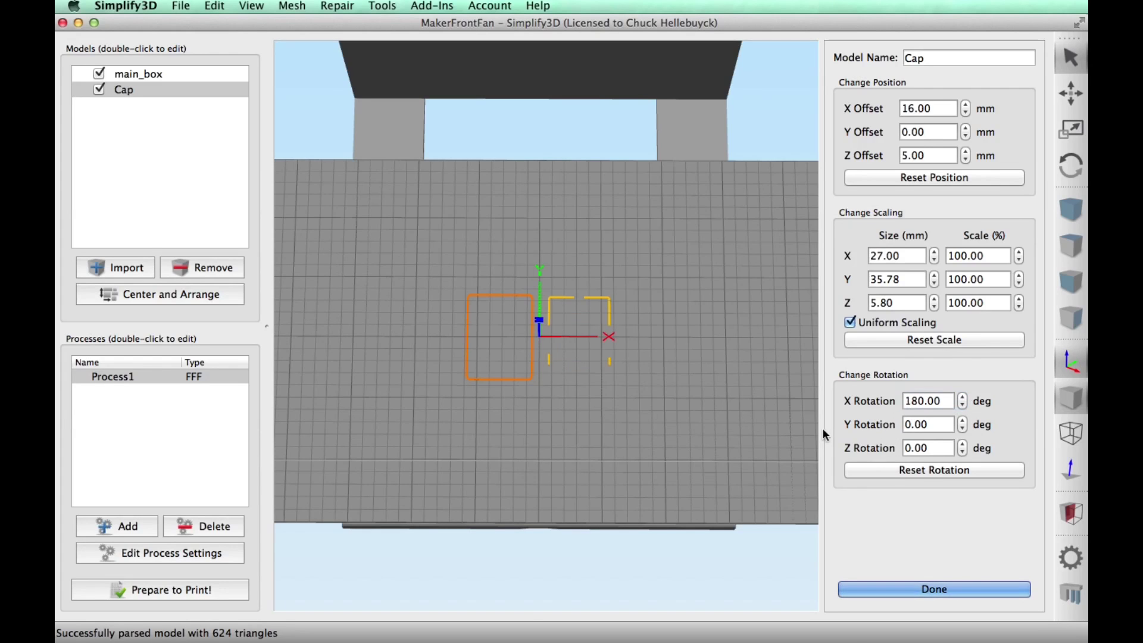
key(Return)
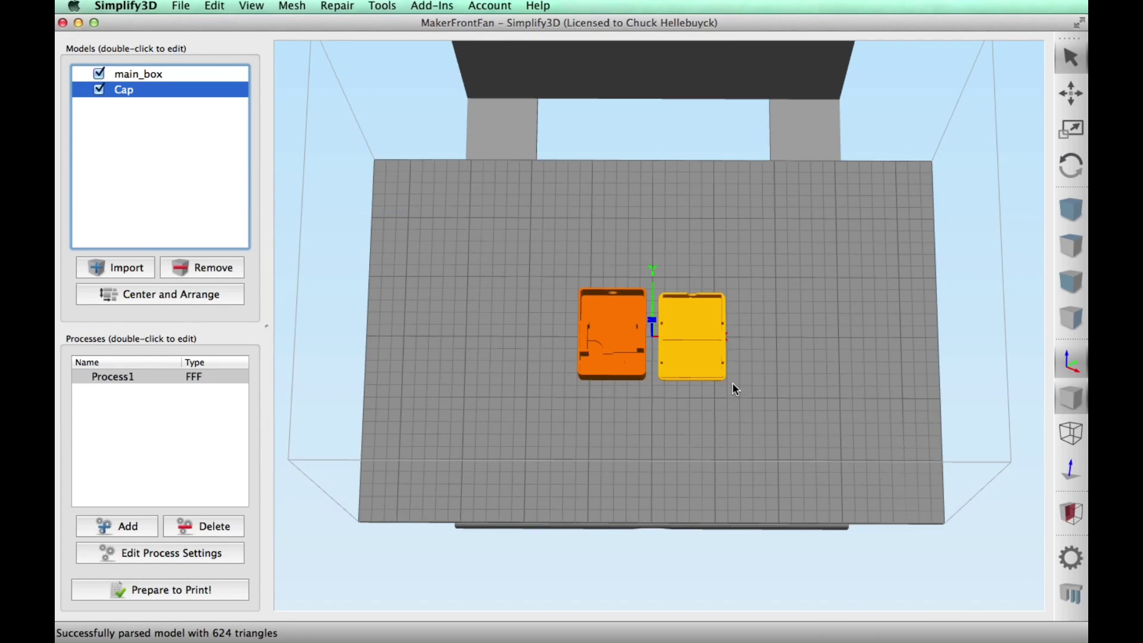
Review Process1's left extruder, layer, infill, support, temperature, cooling and speed settings
scroll(735, 387, up, 6)
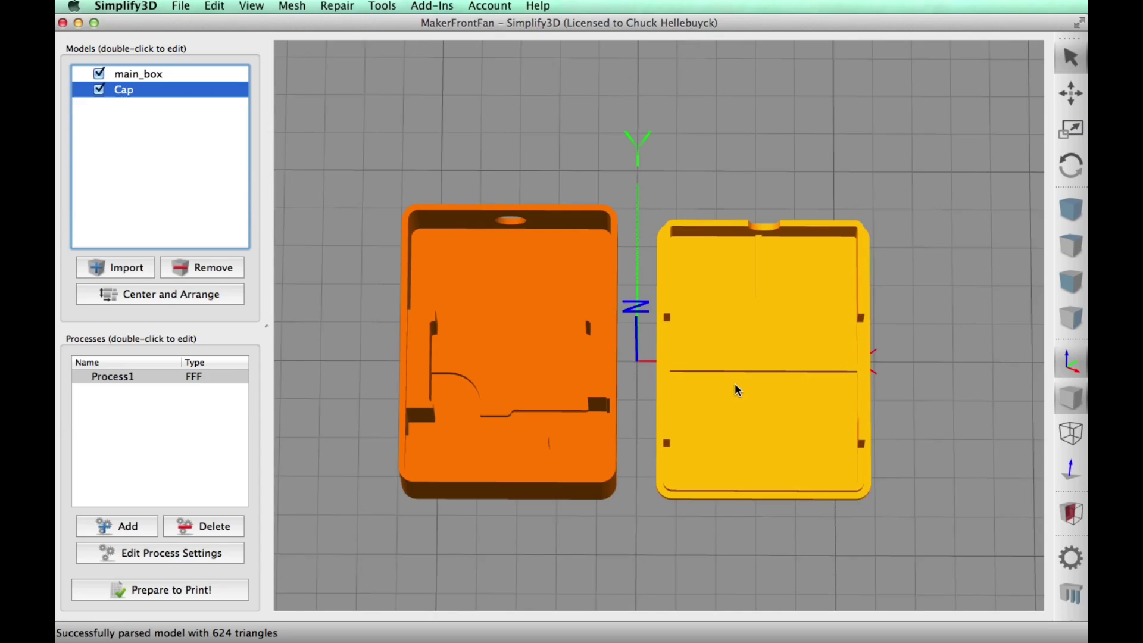
scroll(738, 390, down, 3)
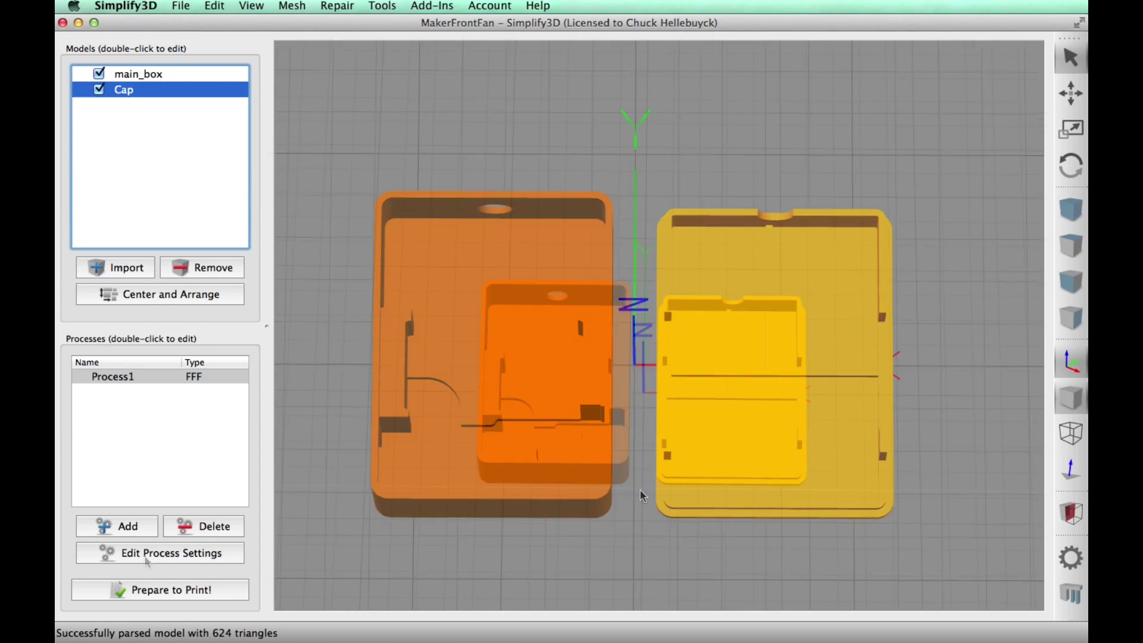
click(147, 555)
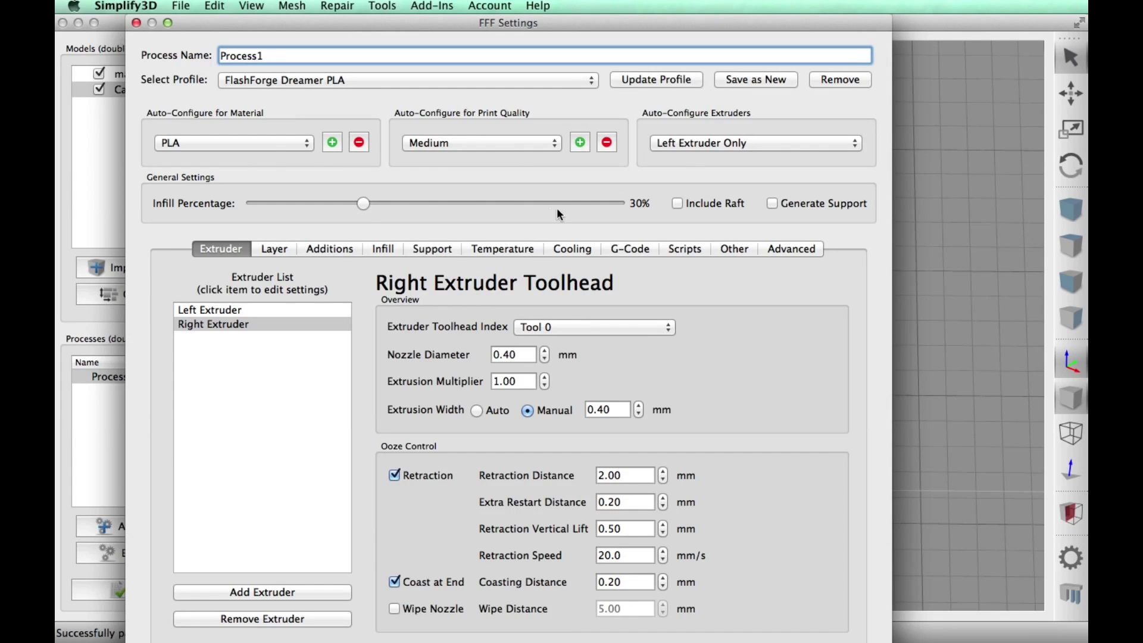
click(212, 311)
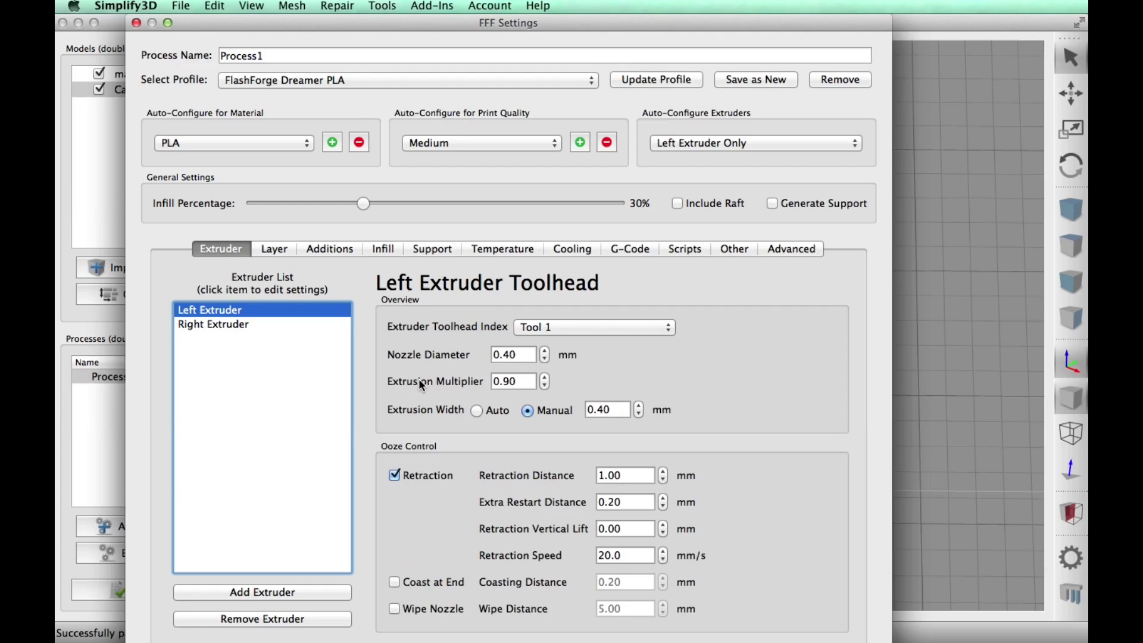
click(274, 249)
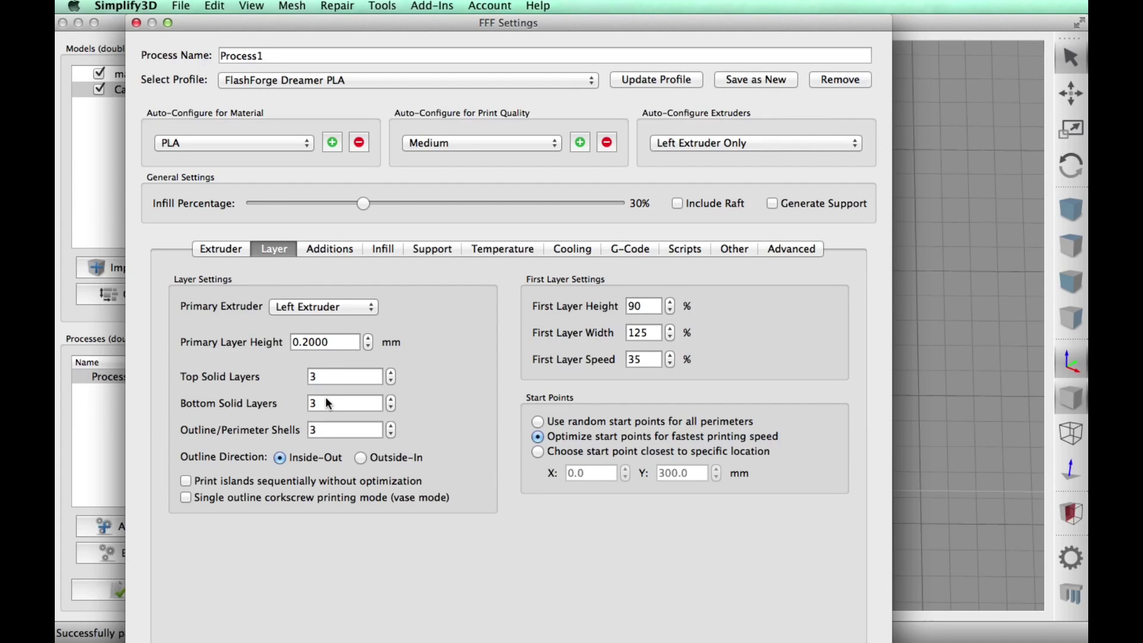
click(343, 251)
click(377, 249)
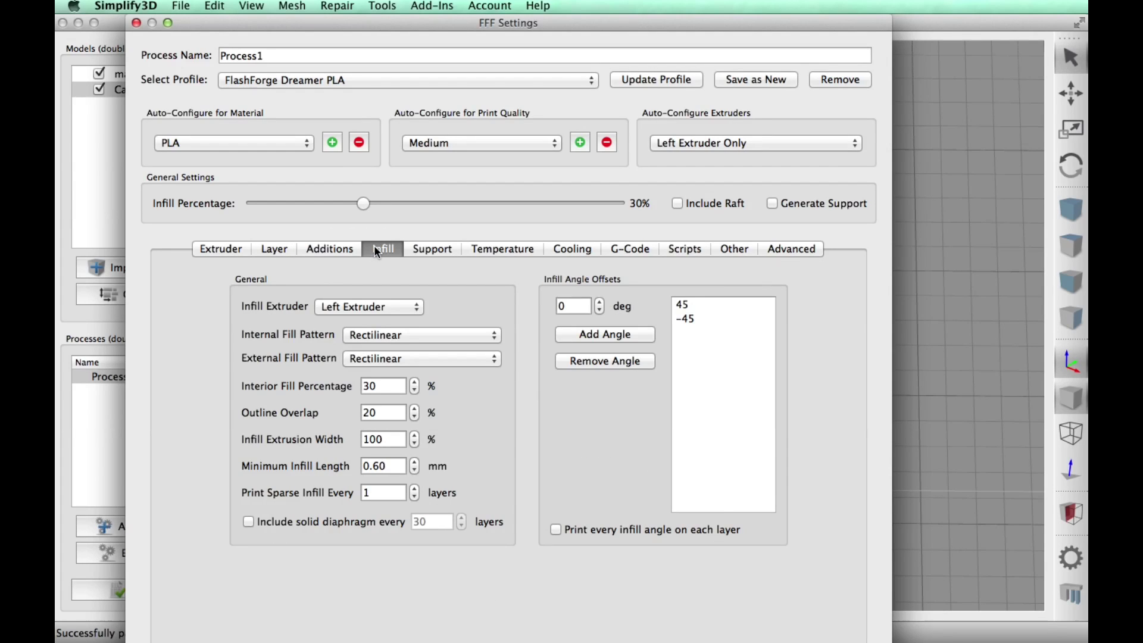
click(431, 249)
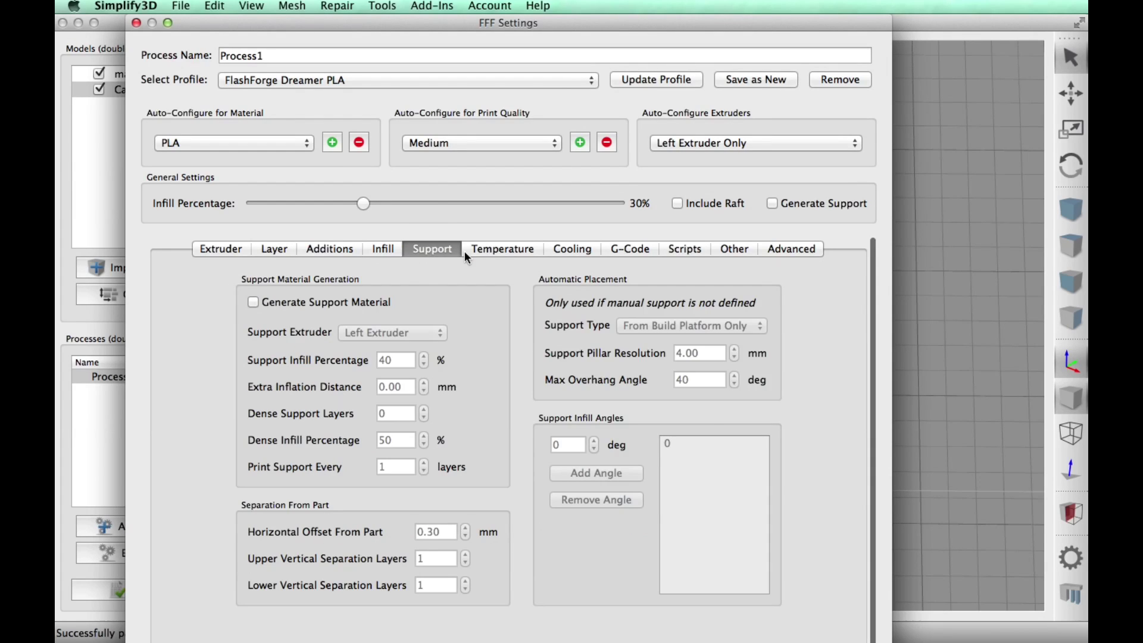
click(499, 249)
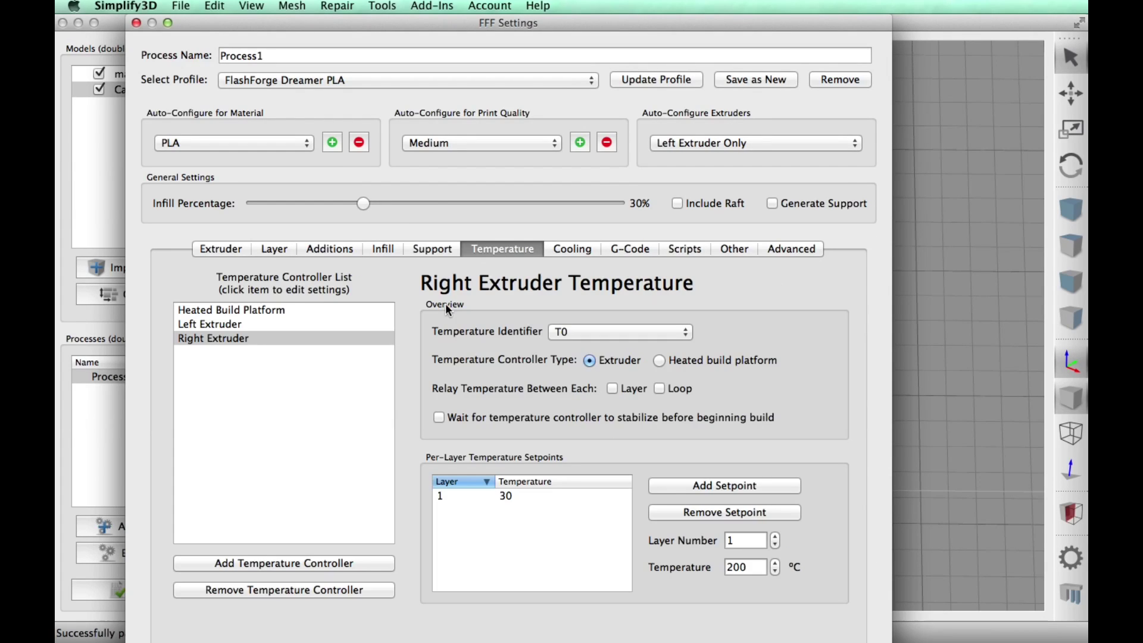
click(229, 326)
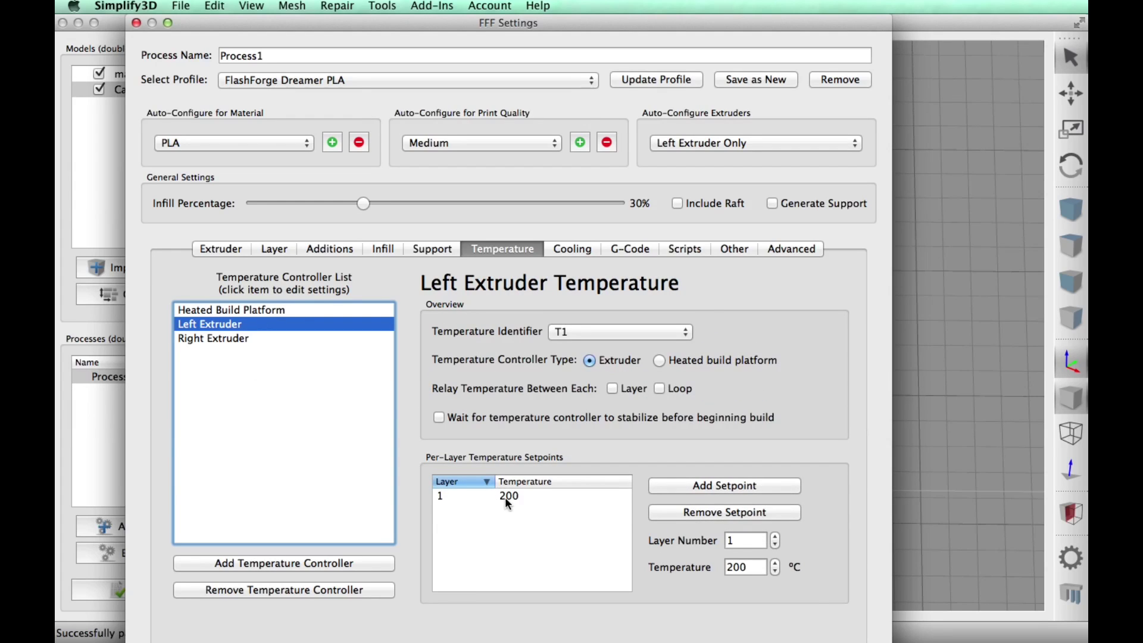
click(280, 308)
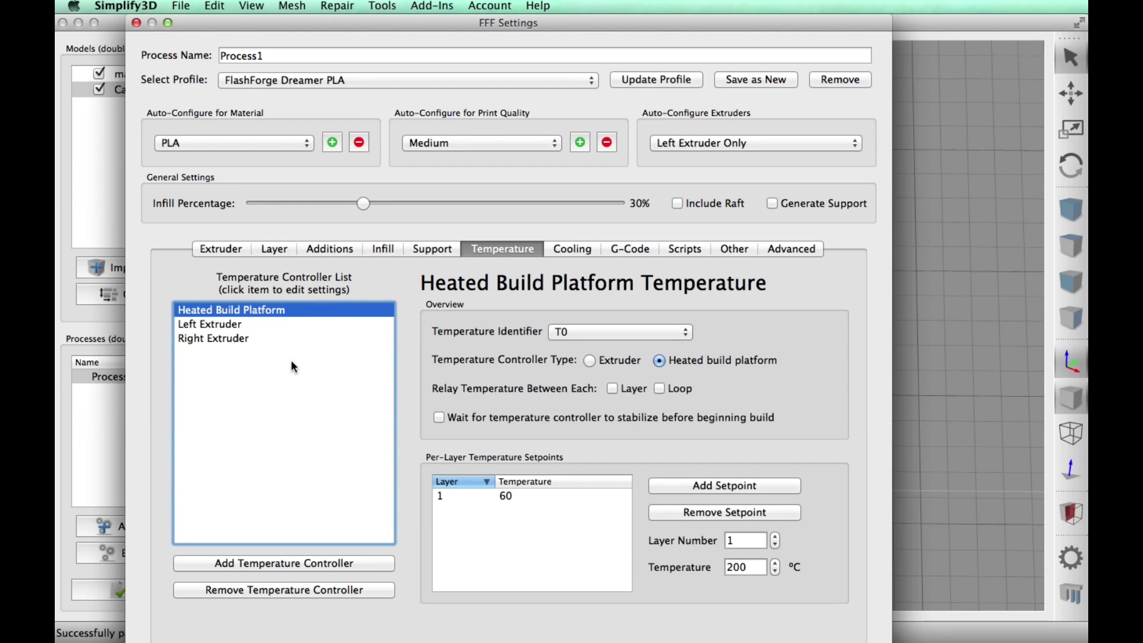
click(586, 256)
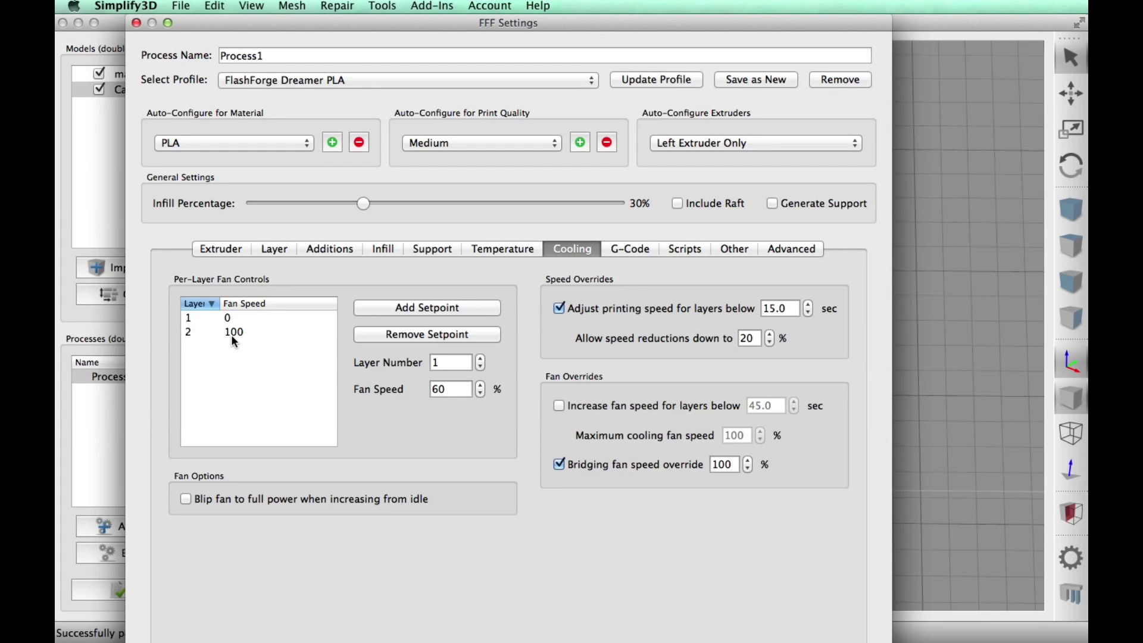
click(728, 250)
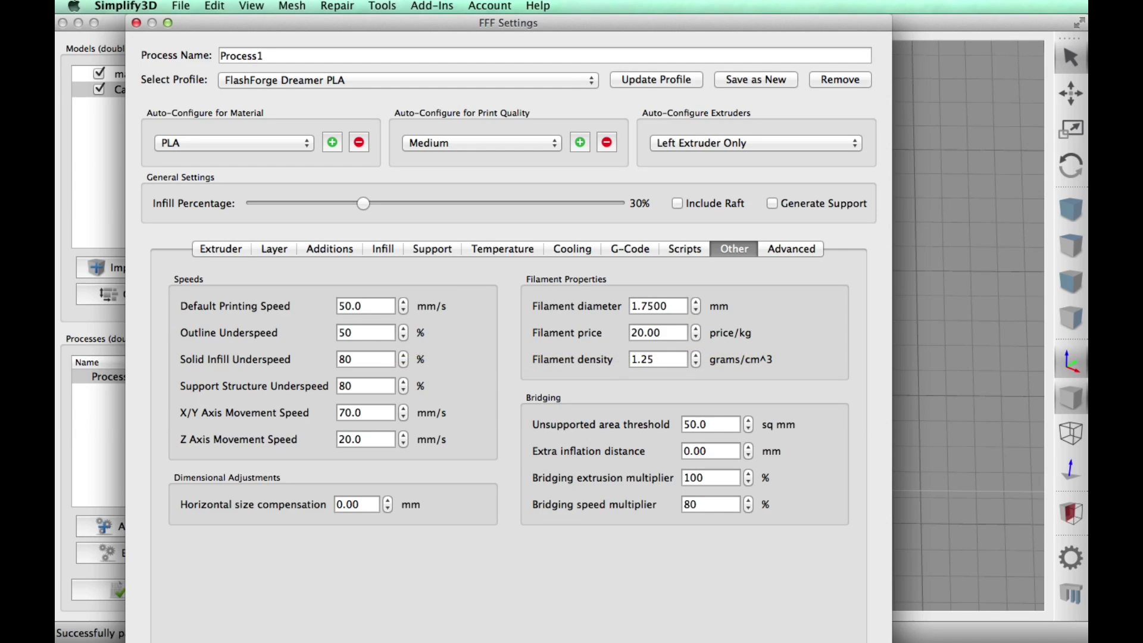
Accept the process settings and prepare both models for printing
key(Return)
click(153, 591)
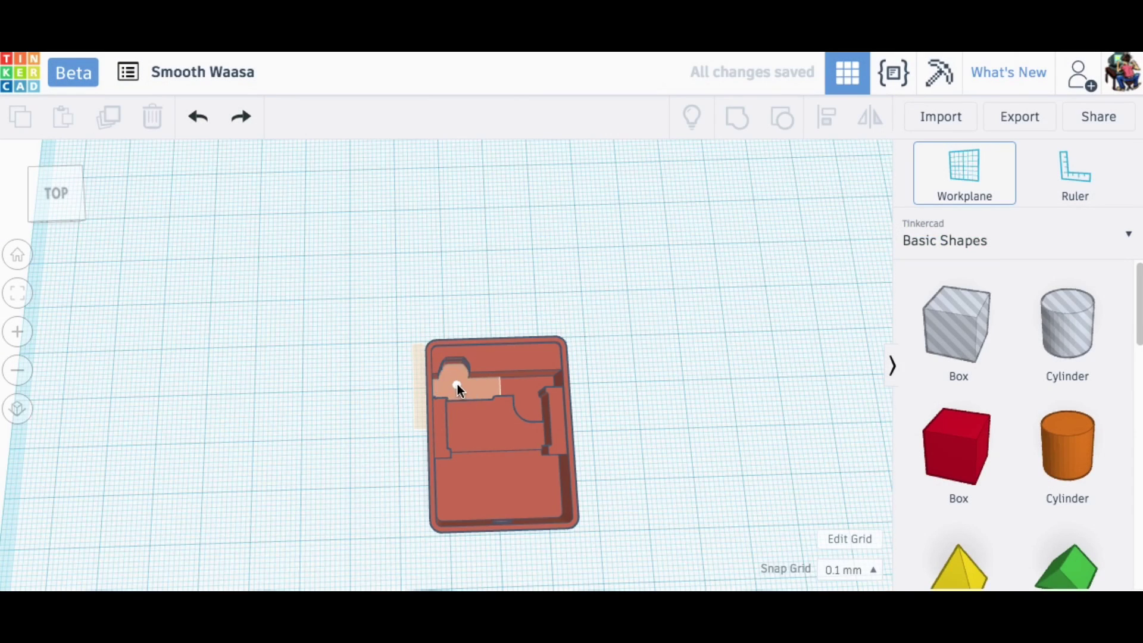
In Tinkercad, set the workplane on the case's recessed floor and place a 20 mm box hole over the notched corner
click(457, 385)
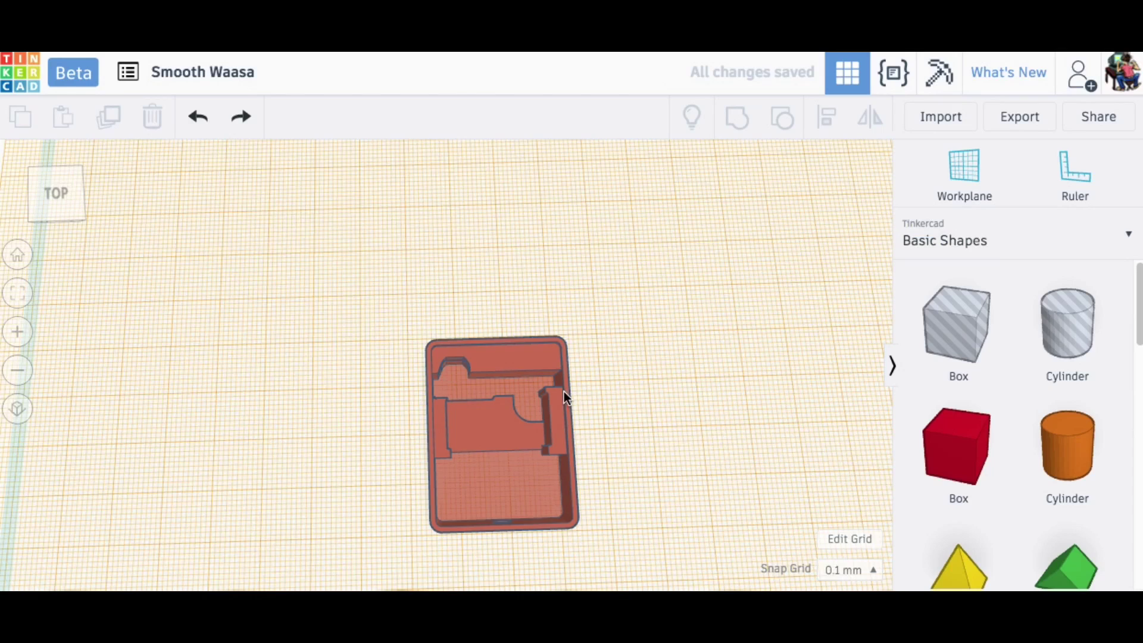
scroll(580, 387, up, 5)
scroll(581, 388, up, 3)
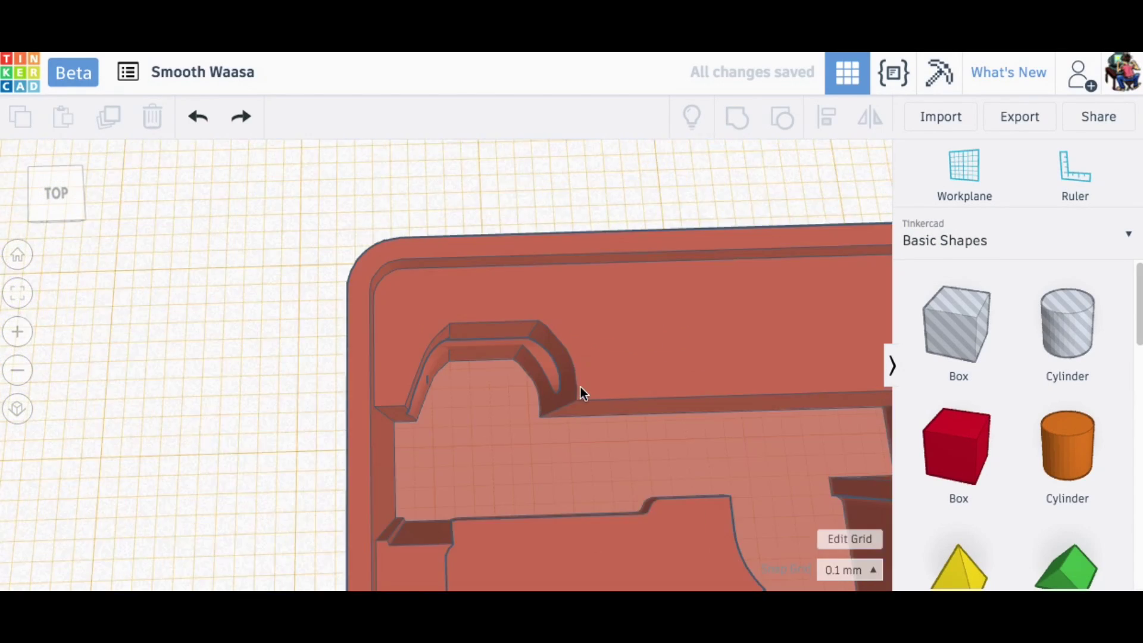
drag(972, 343, 473, 314)
scroll(473, 313, down, 2)
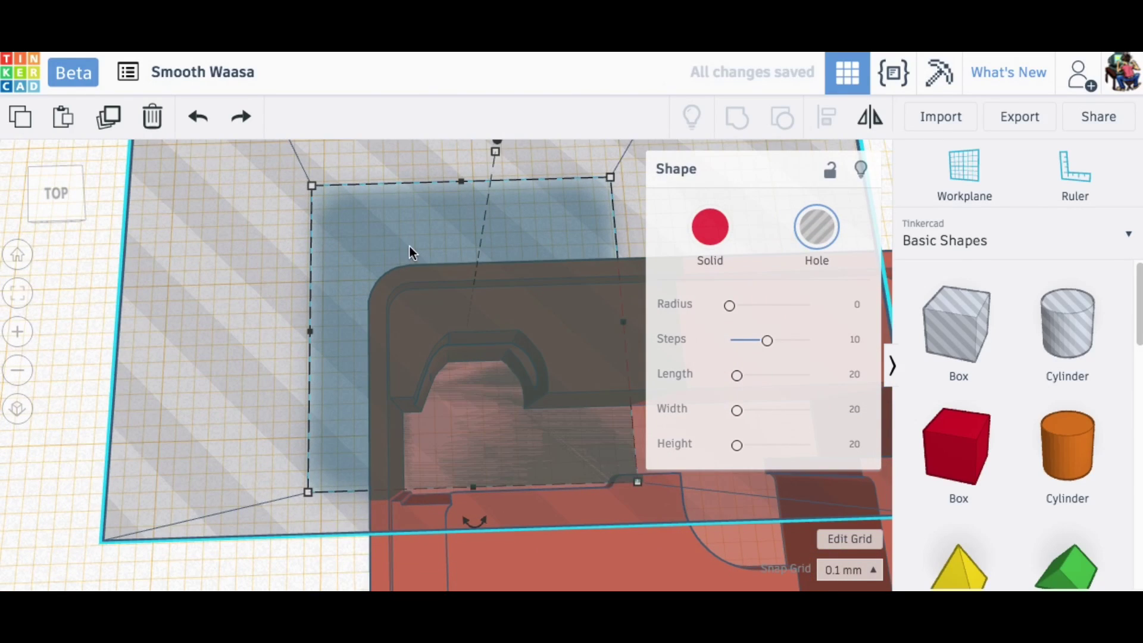
Shrink the box hole to about 9.3 by 9.3 mm and shift it about 4.9 mm to the recess's outer edge
click(314, 185)
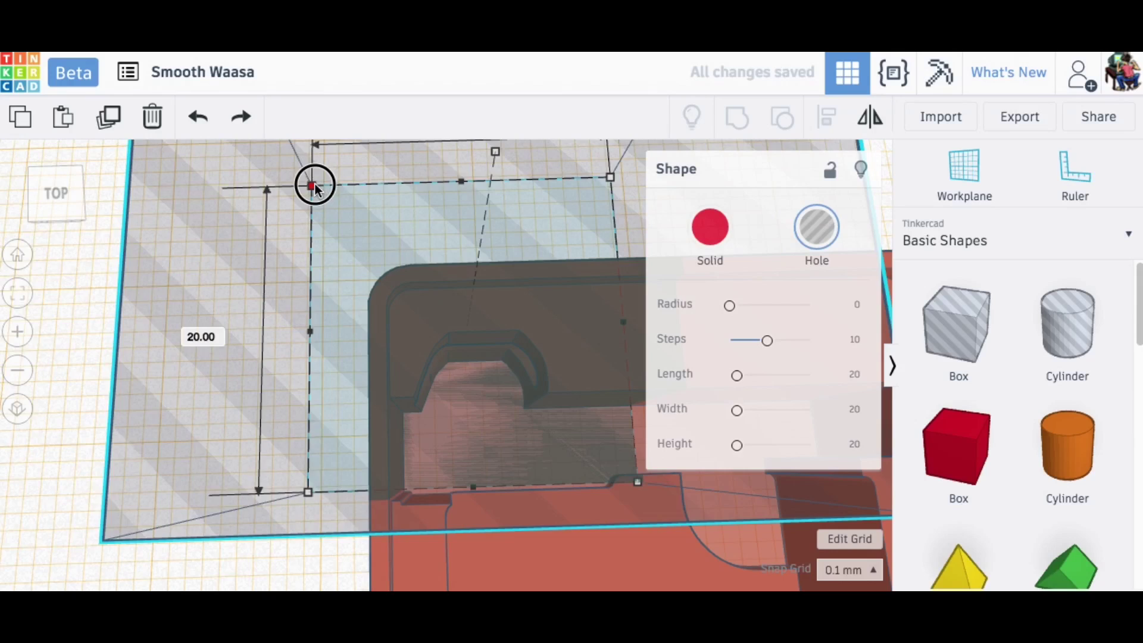
drag(353, 220, 480, 344)
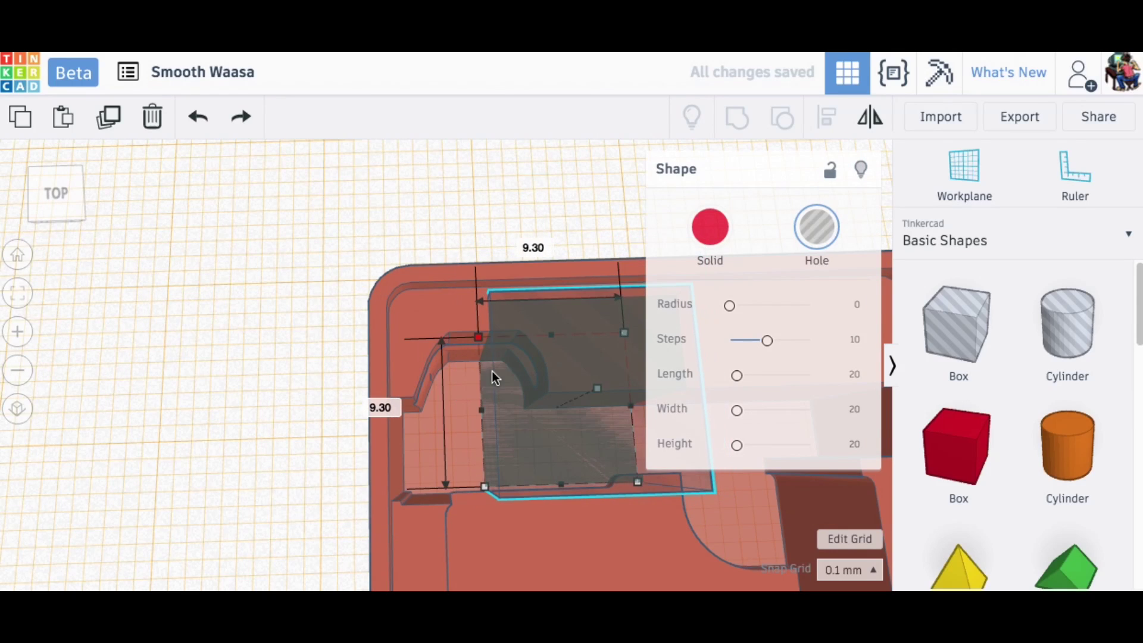
drag(472, 423, 408, 429)
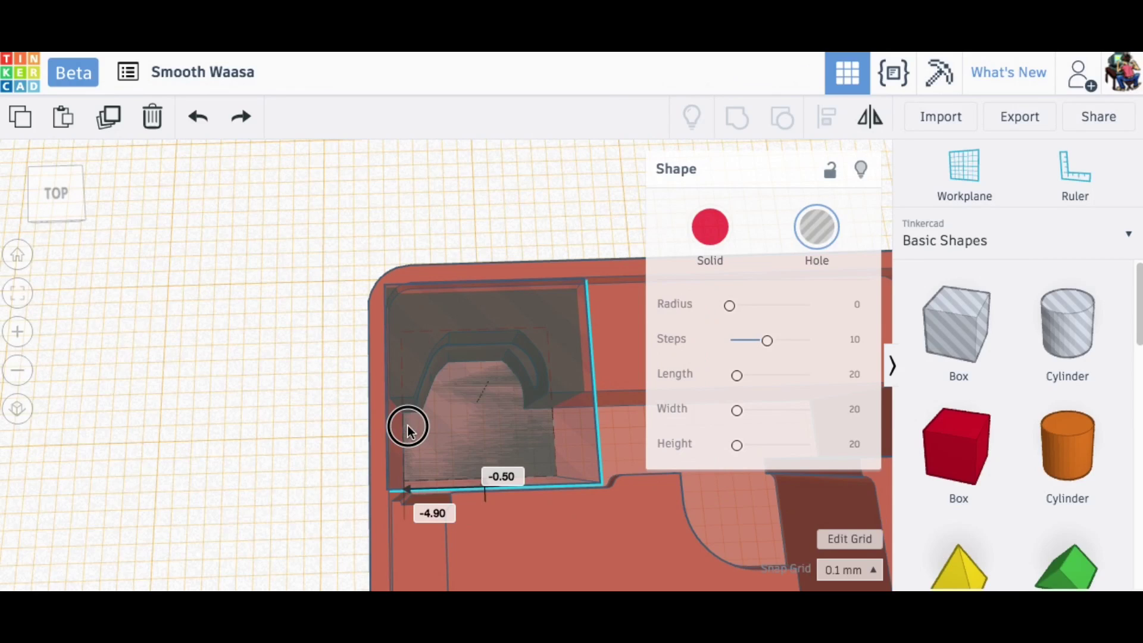
Resize the box hole to 3 mm wide and 7.5 mm long along the outer edge of the notched recess
drag(556, 475, 455, 481)
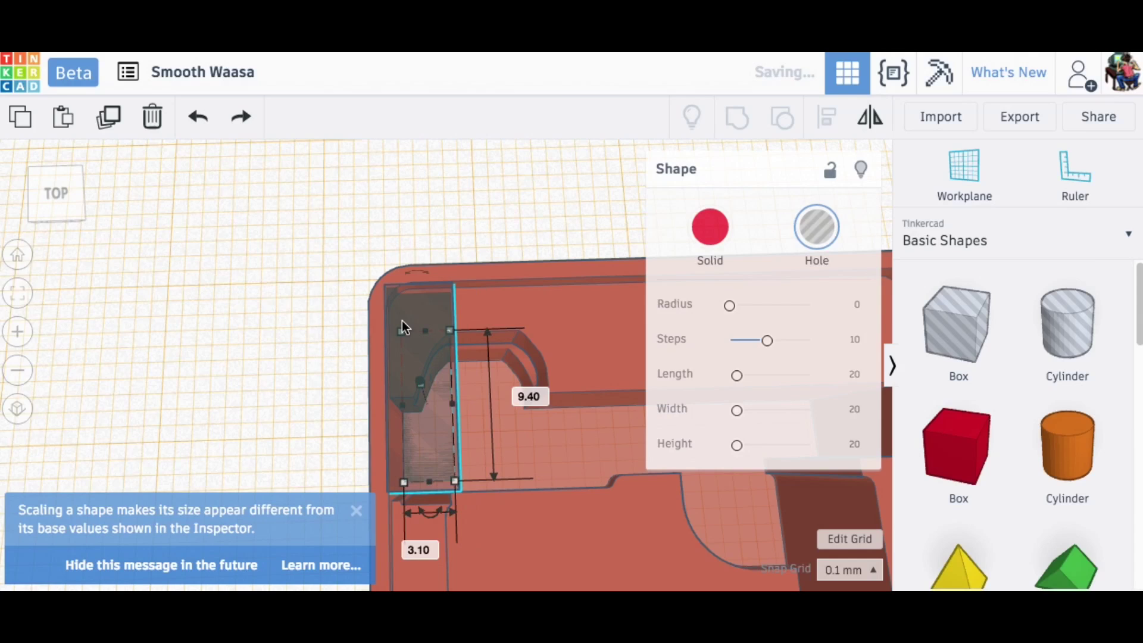
drag(401, 333, 403, 372)
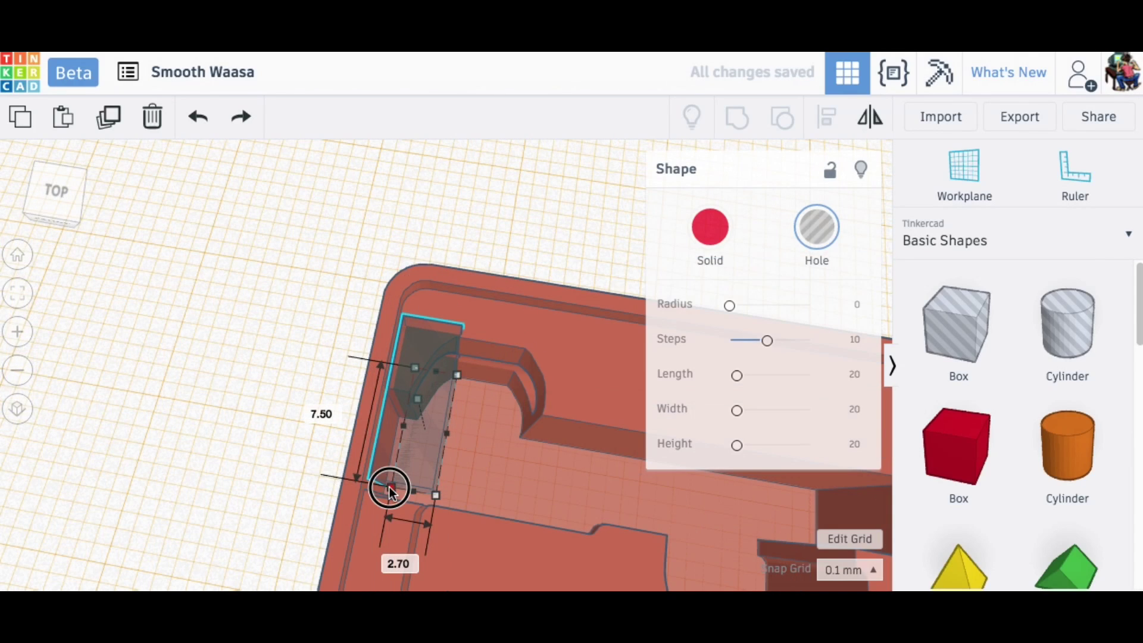
drag(390, 490, 385, 487)
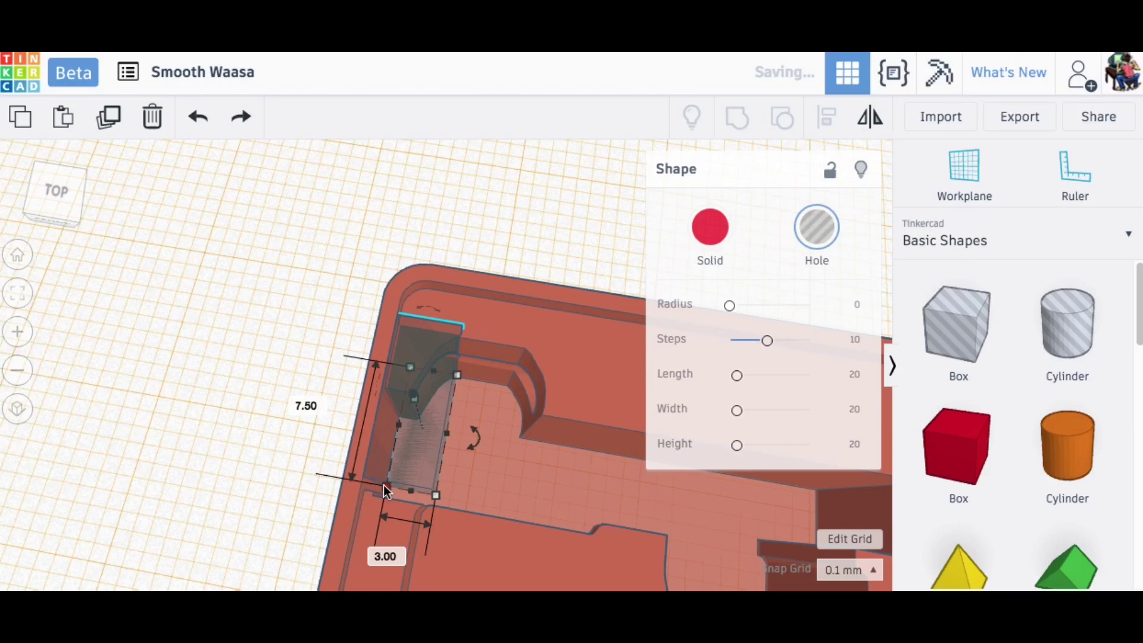
Shorten the box hole to 7.3 mm at its end beside the curved notch
drag(480, 439, 252, 395)
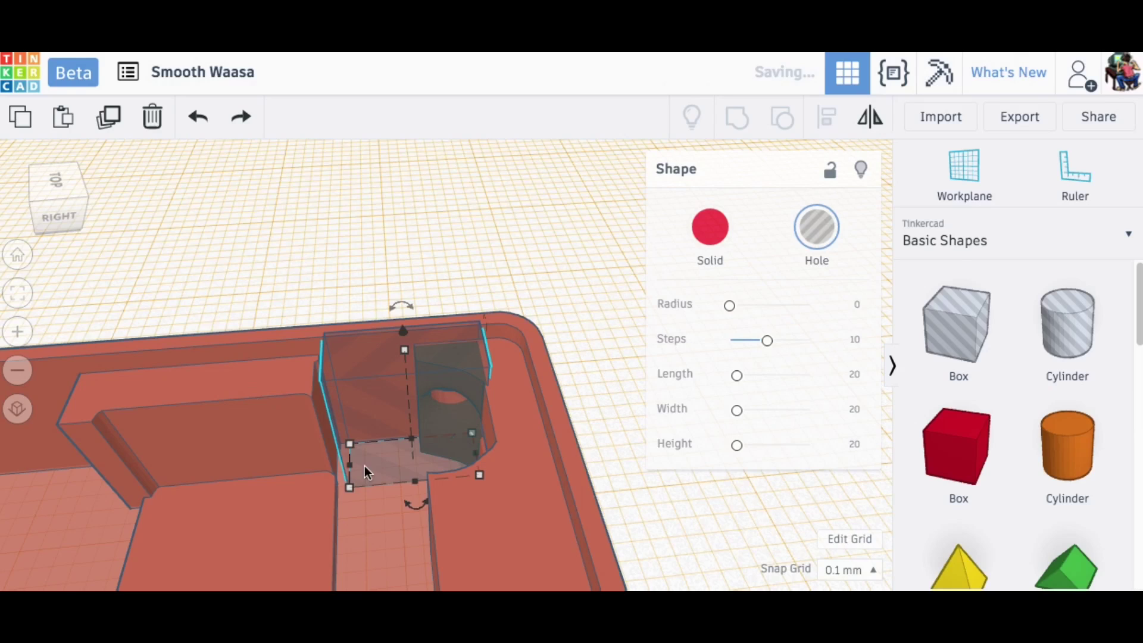
mouse_move(349, 488)
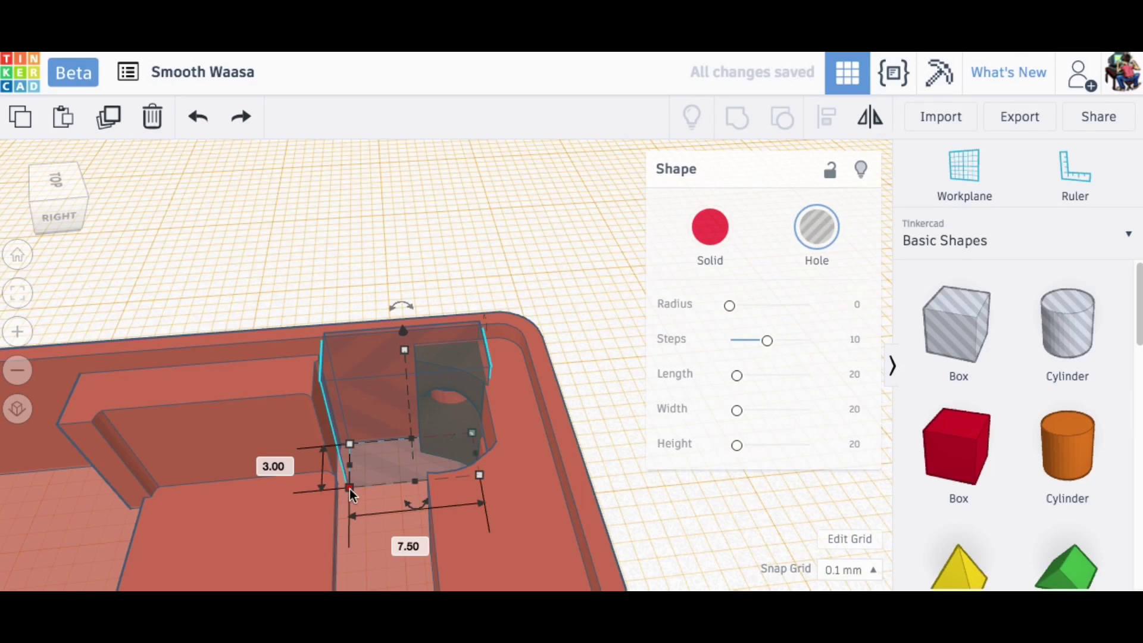
click(477, 477)
drag(477, 476, 475, 476)
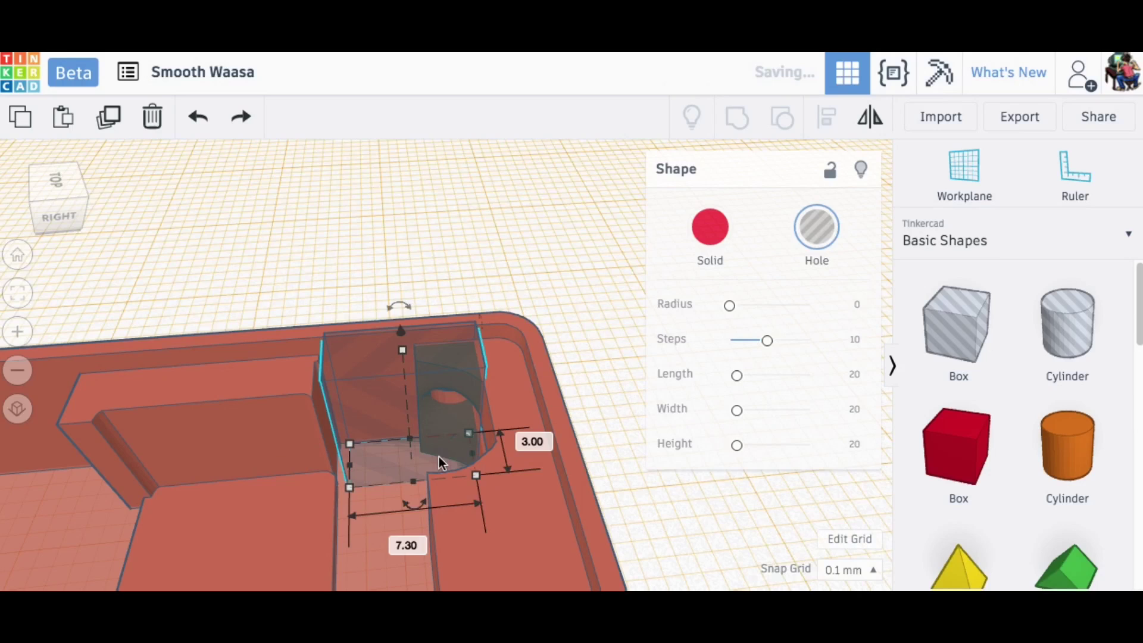
Group the box hole with the case to cut it out of the notched recess's outer edge
drag(388, 455, 752, 454)
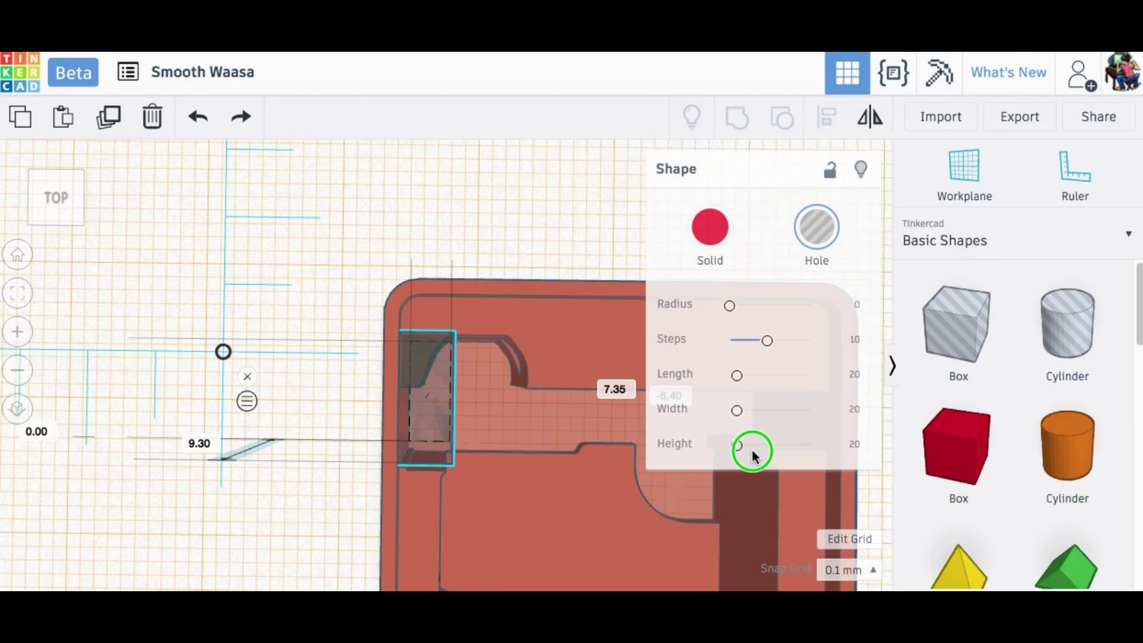
drag(341, 257, 506, 519)
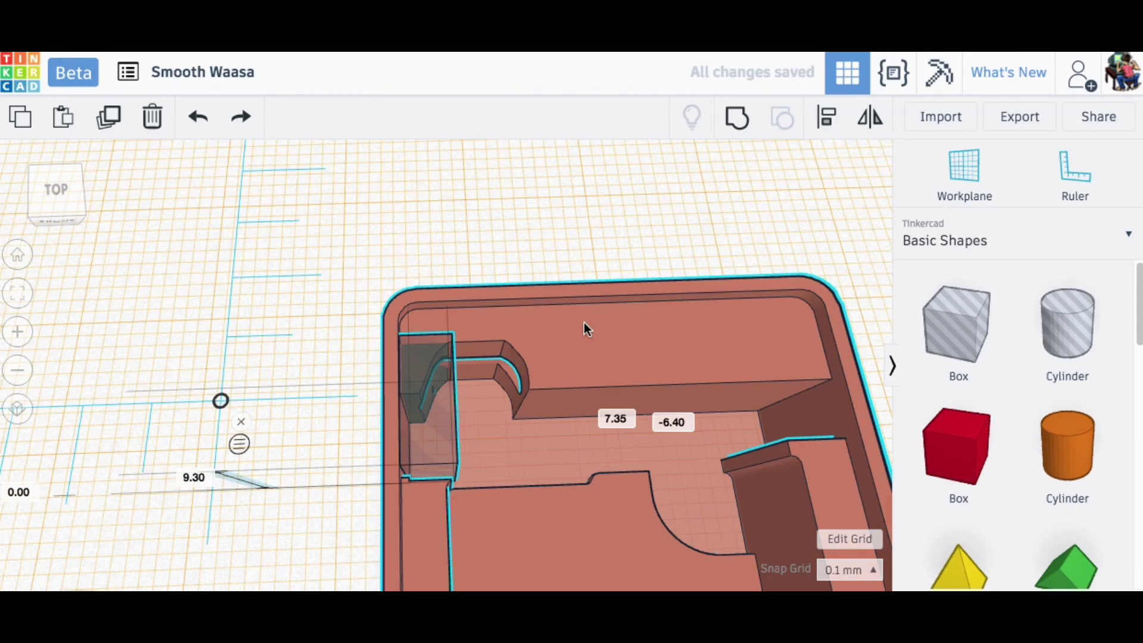
click(737, 117)
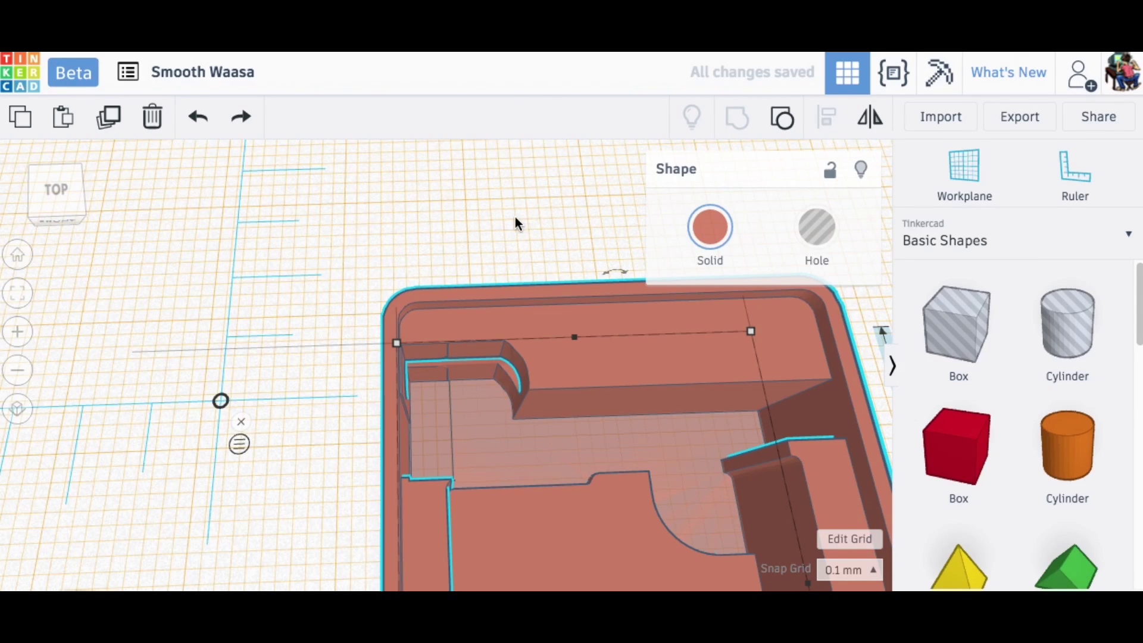
mouse_move(515, 218)
mouse_down()
mouse_move(429, 256)
mouse_move(294, 195)
mouse_move(527, 229)
mouse_up()
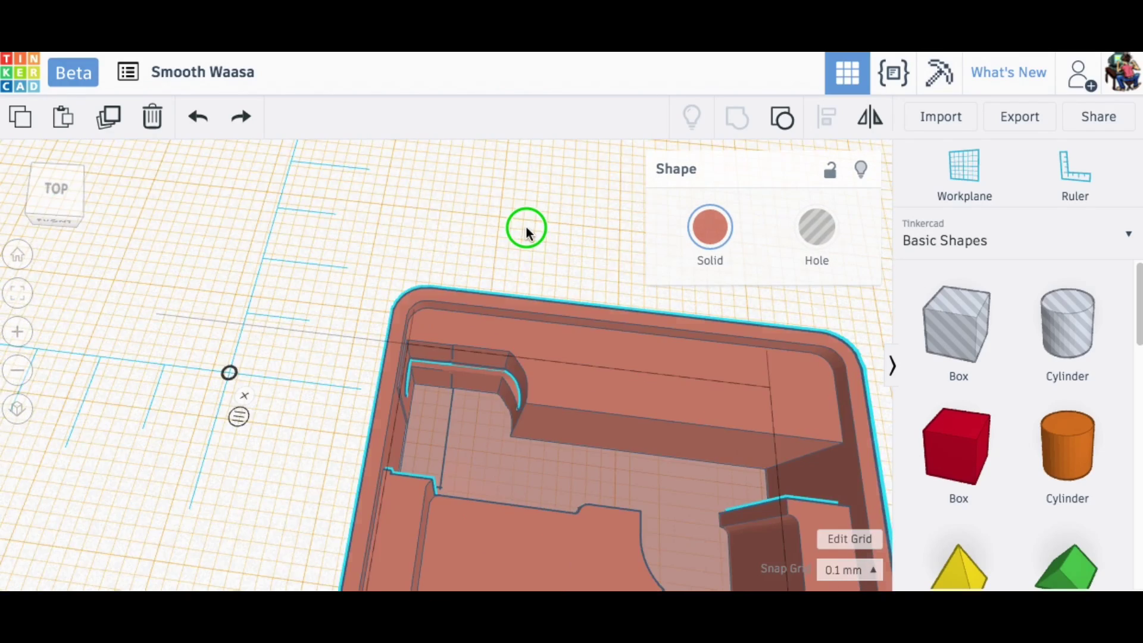
Export everything in the design as an STL file for 3D printing
click(60, 192)
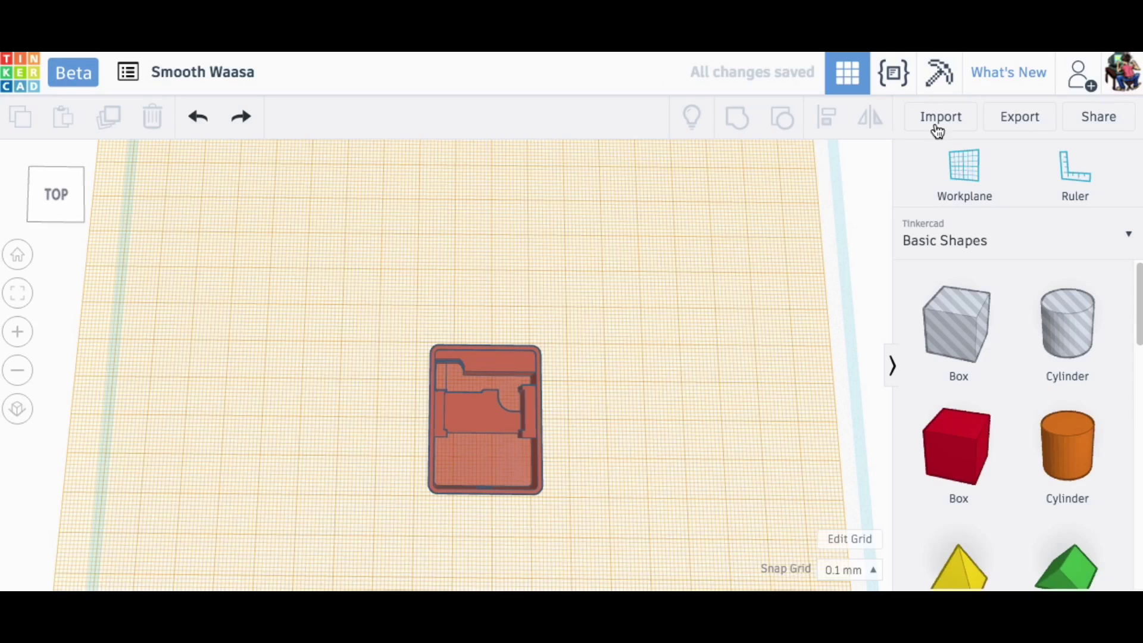
click(1019, 118)
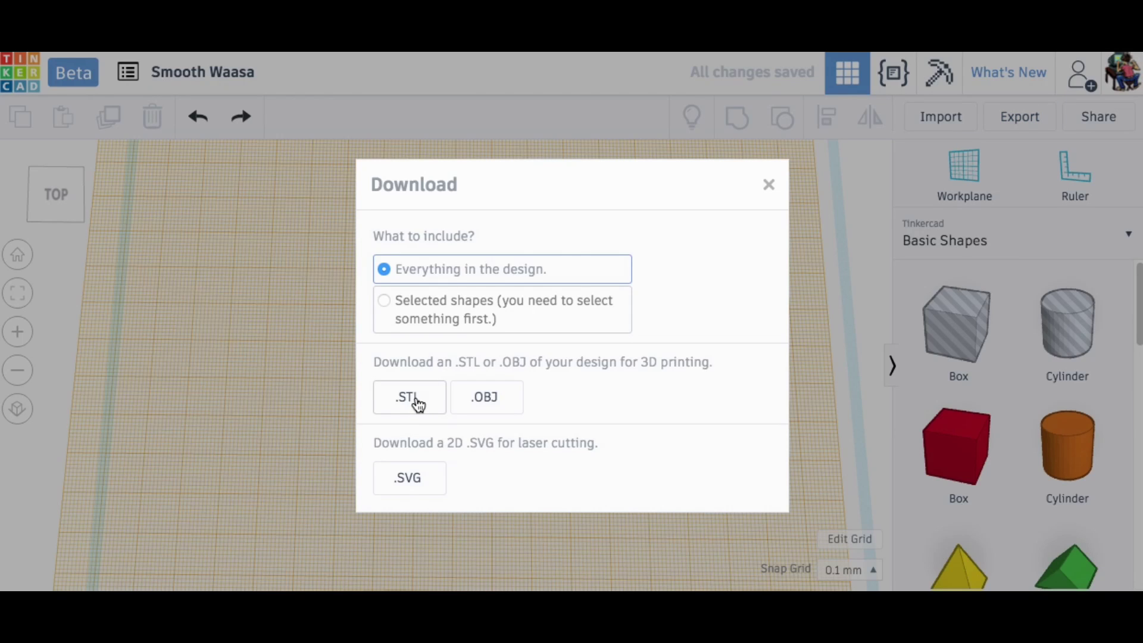
click(413, 400)
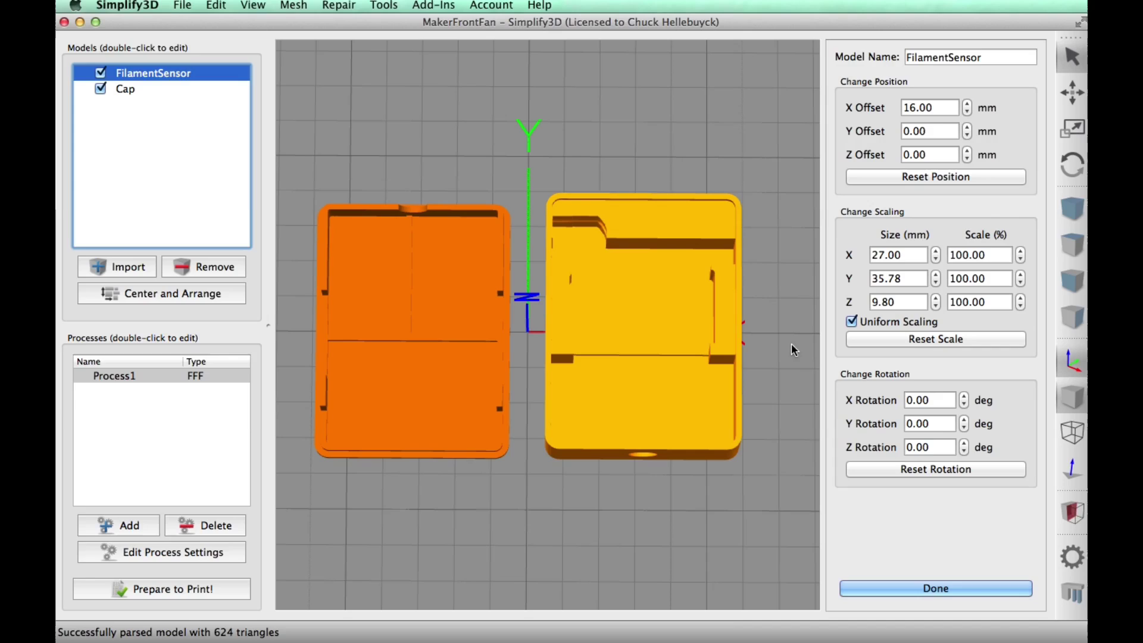
In Simplify3D, turn off uniform scaling for the FilamentSensor model and set its Y size to 40.78 mm
click(854, 326)
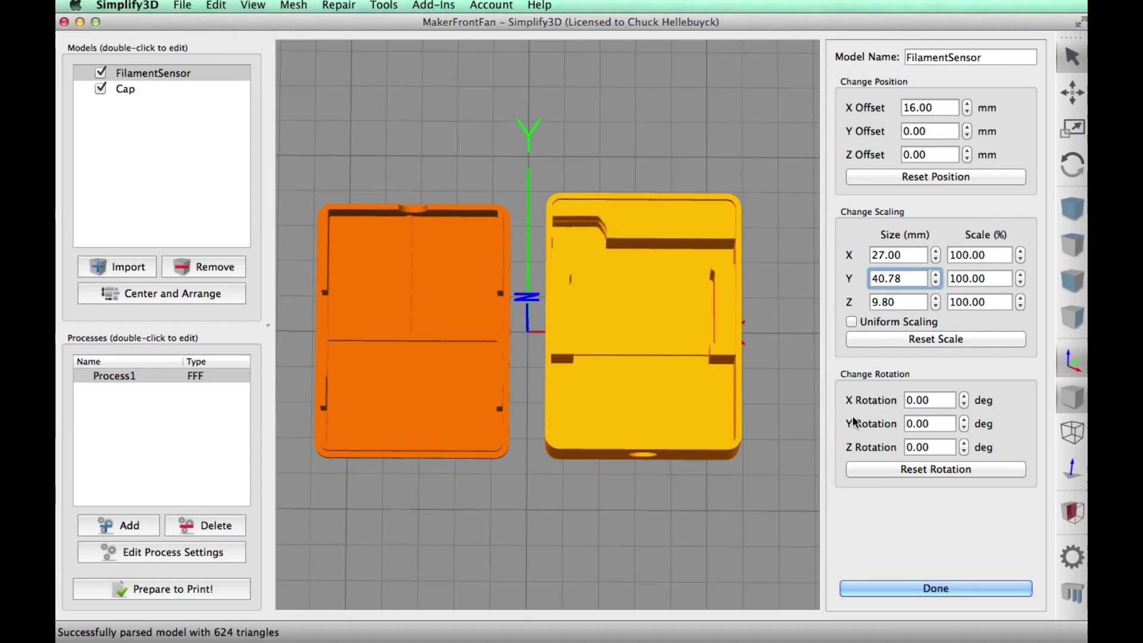
click(905, 303)
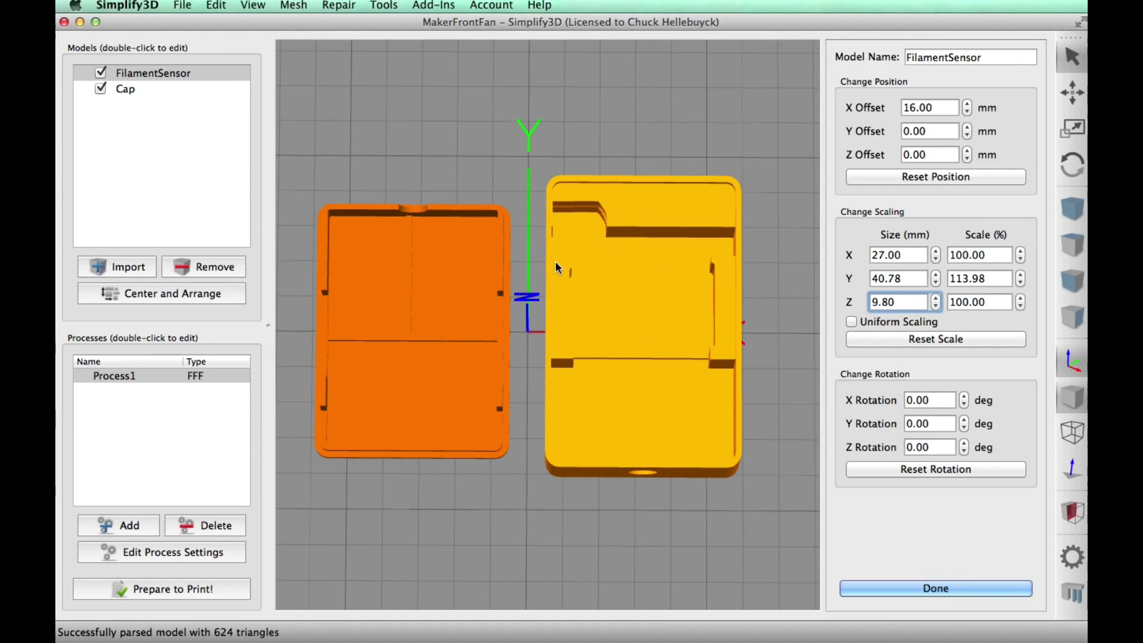
Turn off uniform scaling for the Cap model and set its Y size to 40.78 mm
click(449, 299)
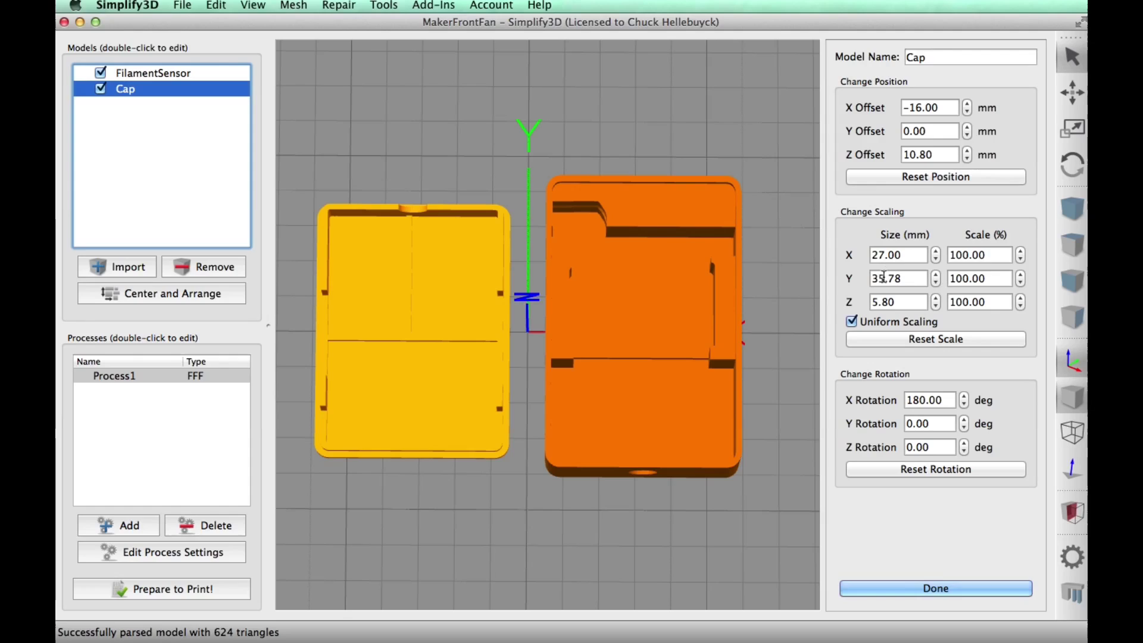
click(852, 321)
click(875, 281)
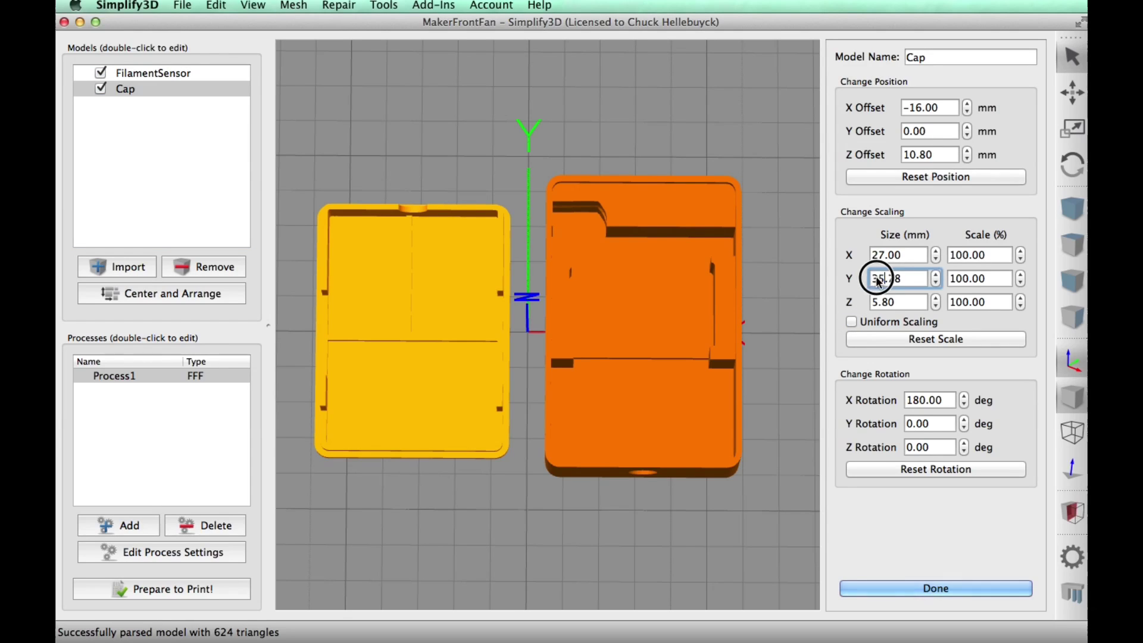
key(BackSpace)
key(BackSpace)
text(40)
key(Return)
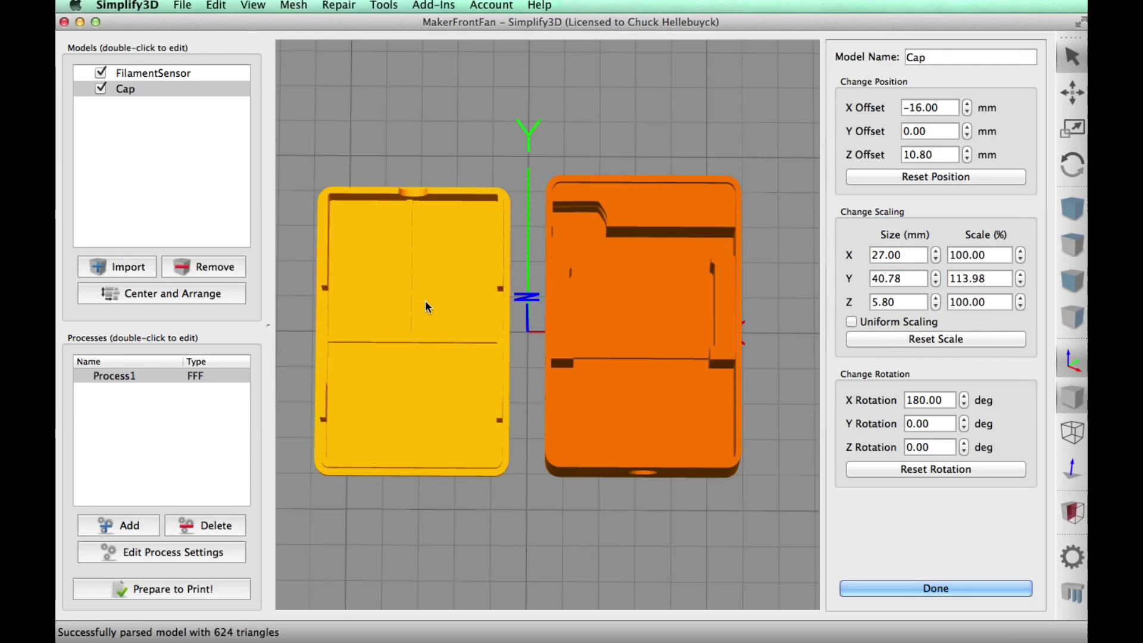
Prepare both stretched parts for printing with Process1 and inspect their toolpath preview
click(747, 529)
drag(646, 532, 631, 514)
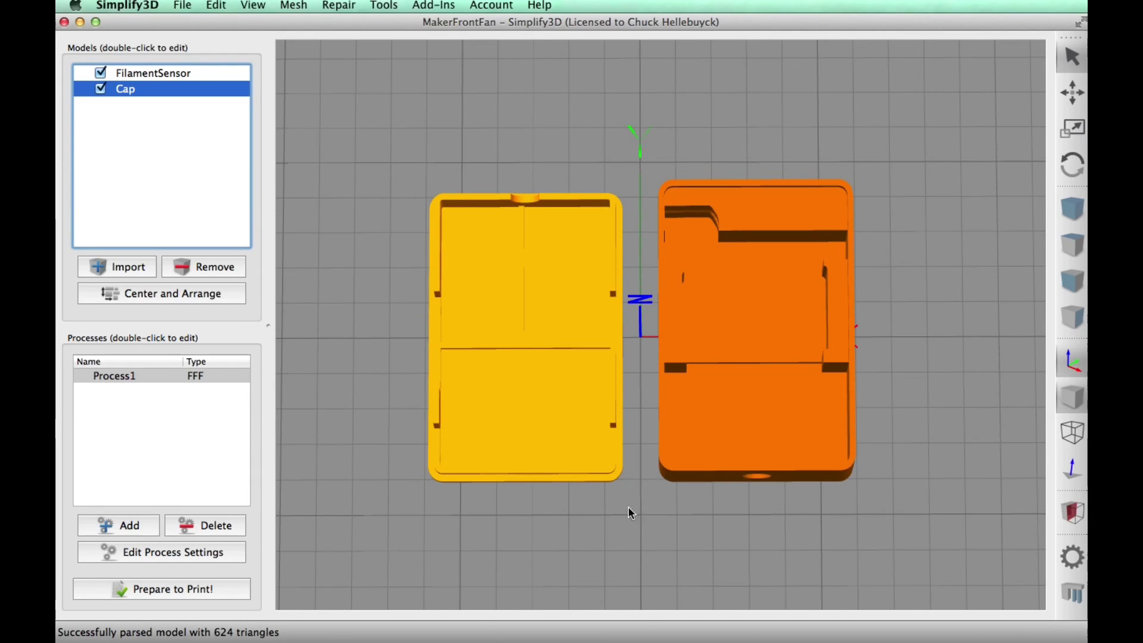
click(160, 591)
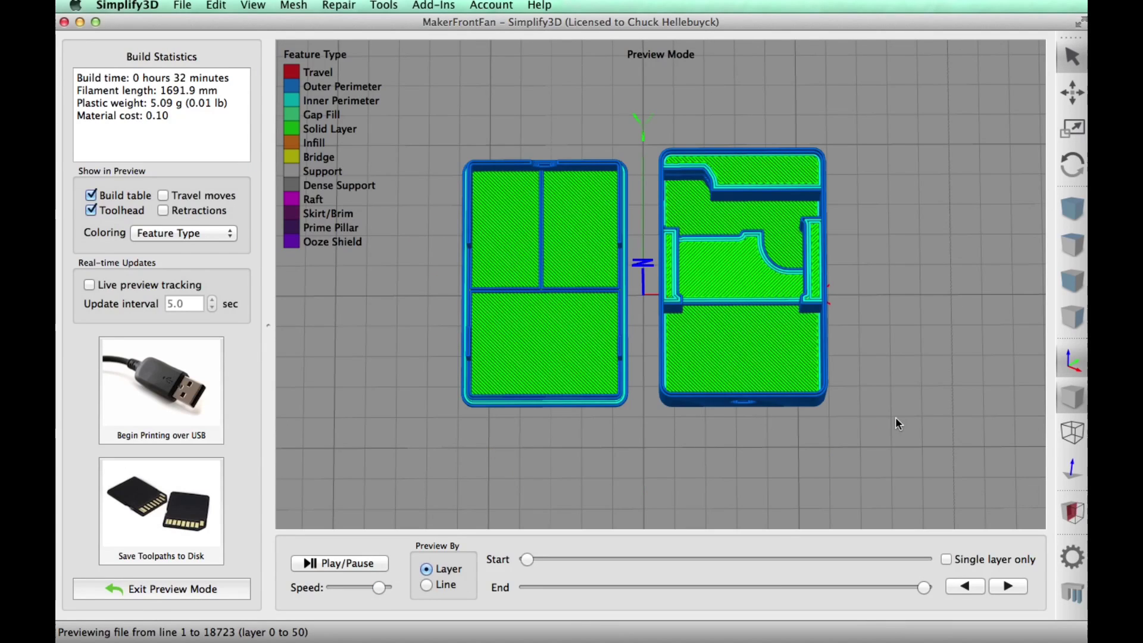
drag(899, 424, 887, 402)
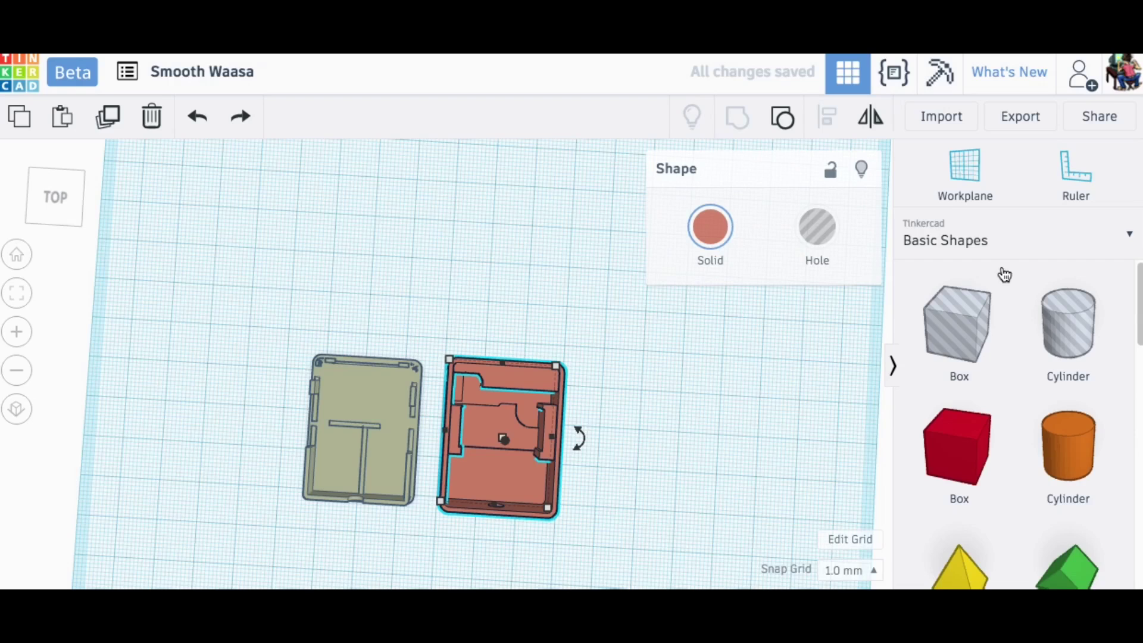
In Tinkercad, place a ruler beside the red case and set the case's length to 40 mm
click(1075, 172)
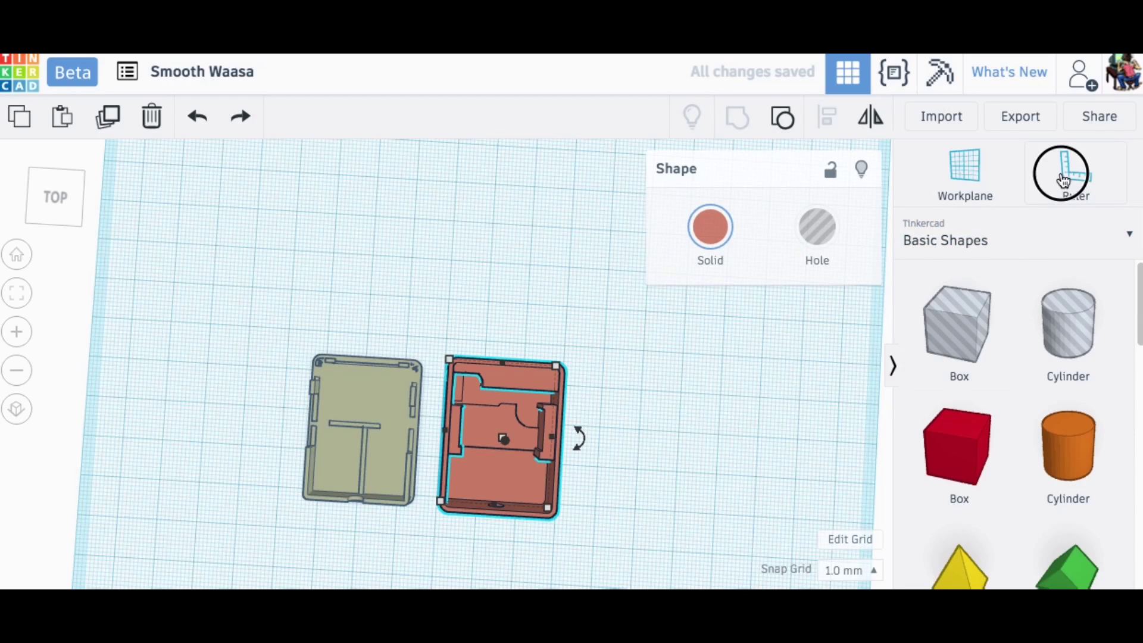
click(710, 424)
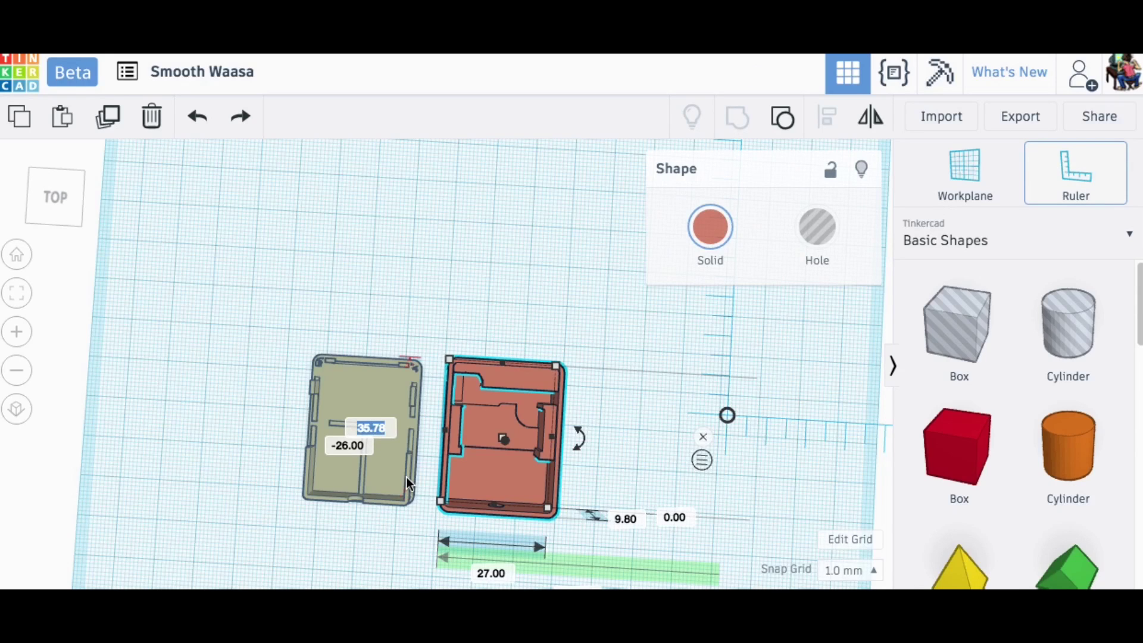
text(40)
key(Return)
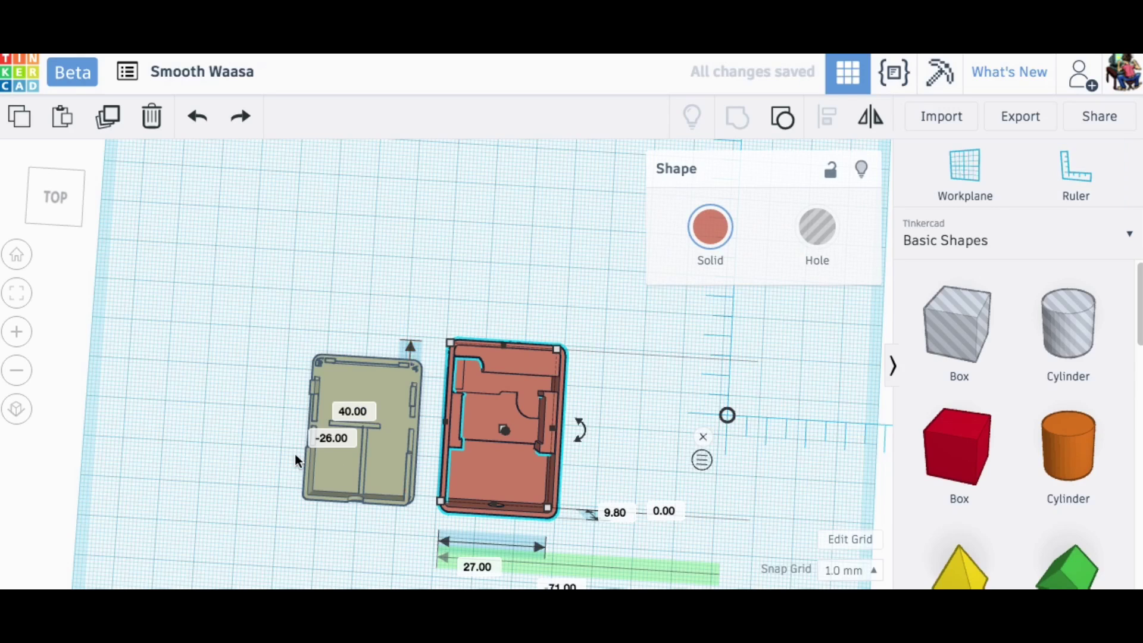
Set the green cap's length to 40 mm to match the case
click(331, 378)
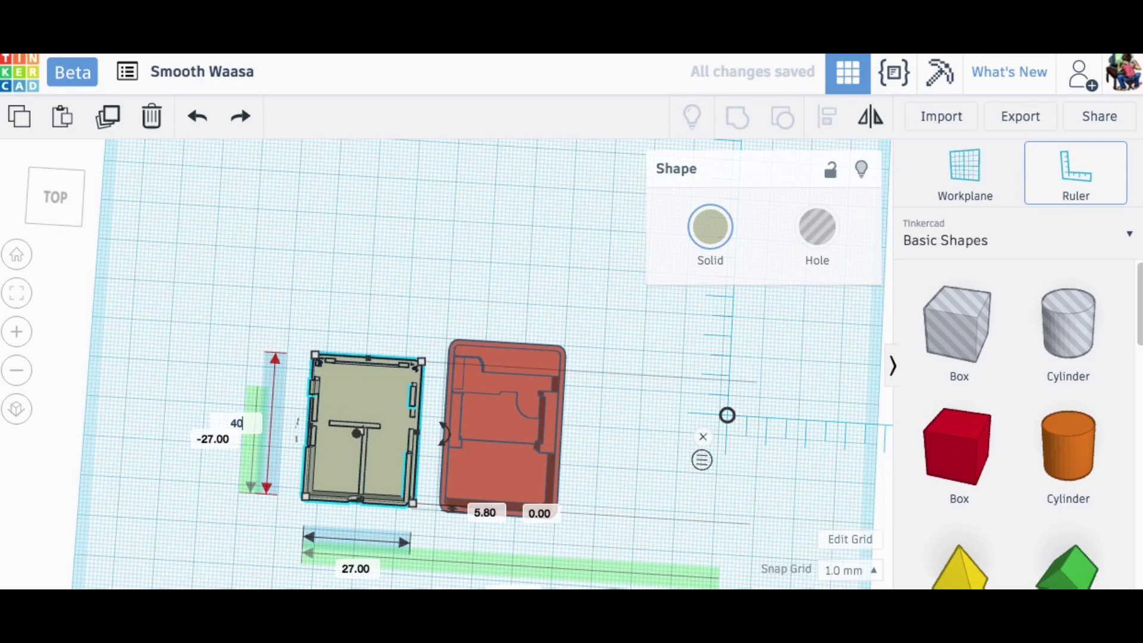
text(40)
key(Return)
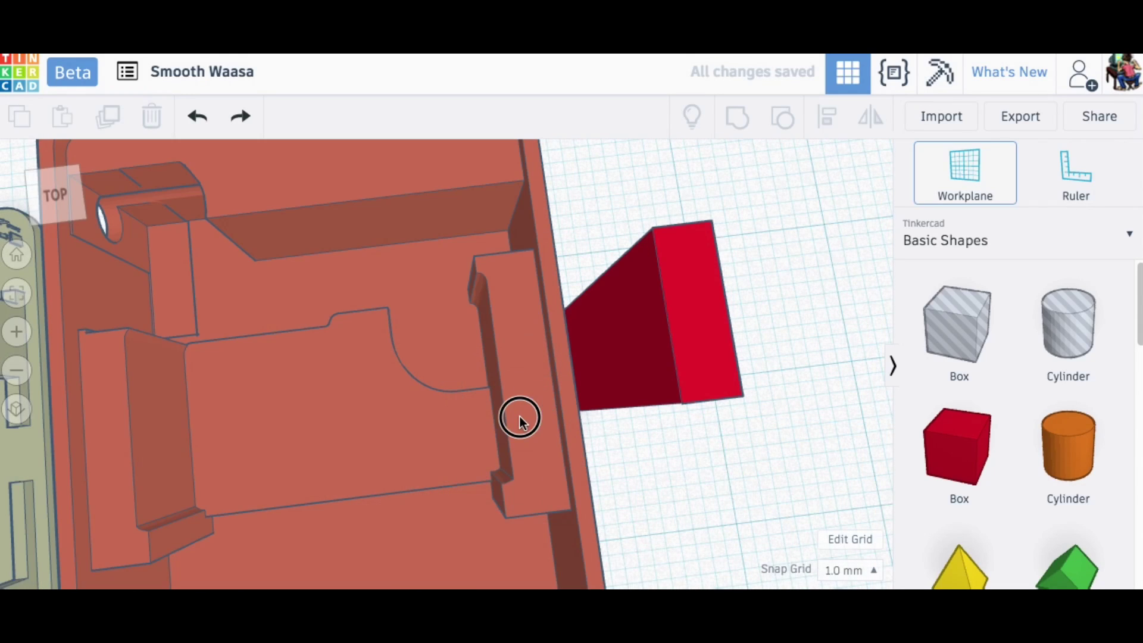
Size the red box to 2 by 2 mm, place it at the case's right rail end, and set the snap grid to 0.1 mm
drag(520, 419, 337, 429)
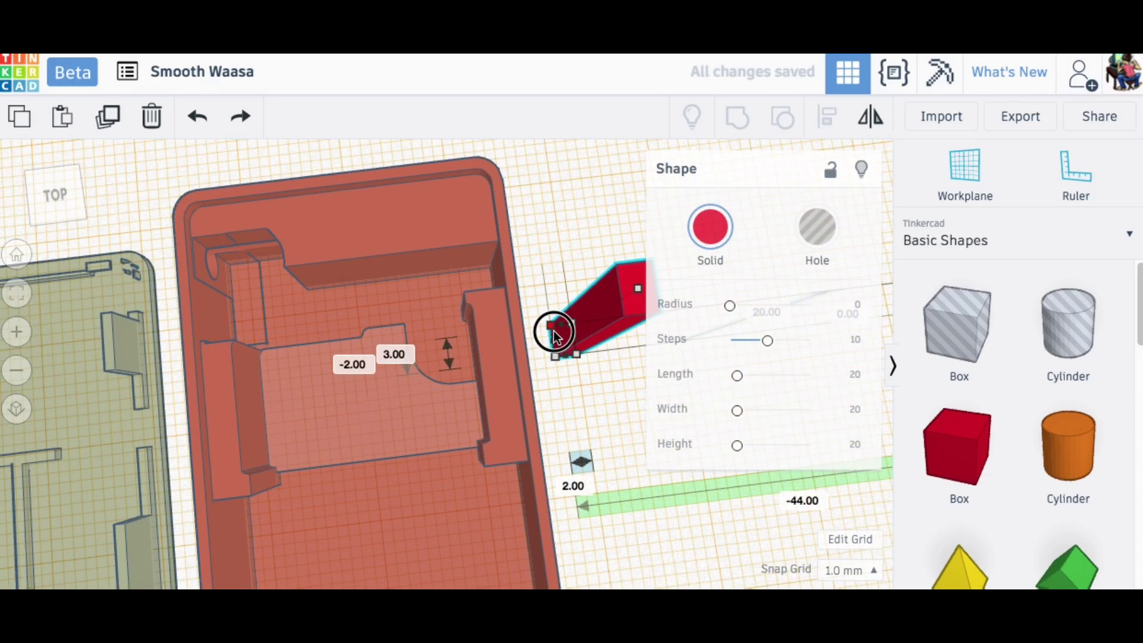
drag(554, 337, 493, 442)
click(875, 573)
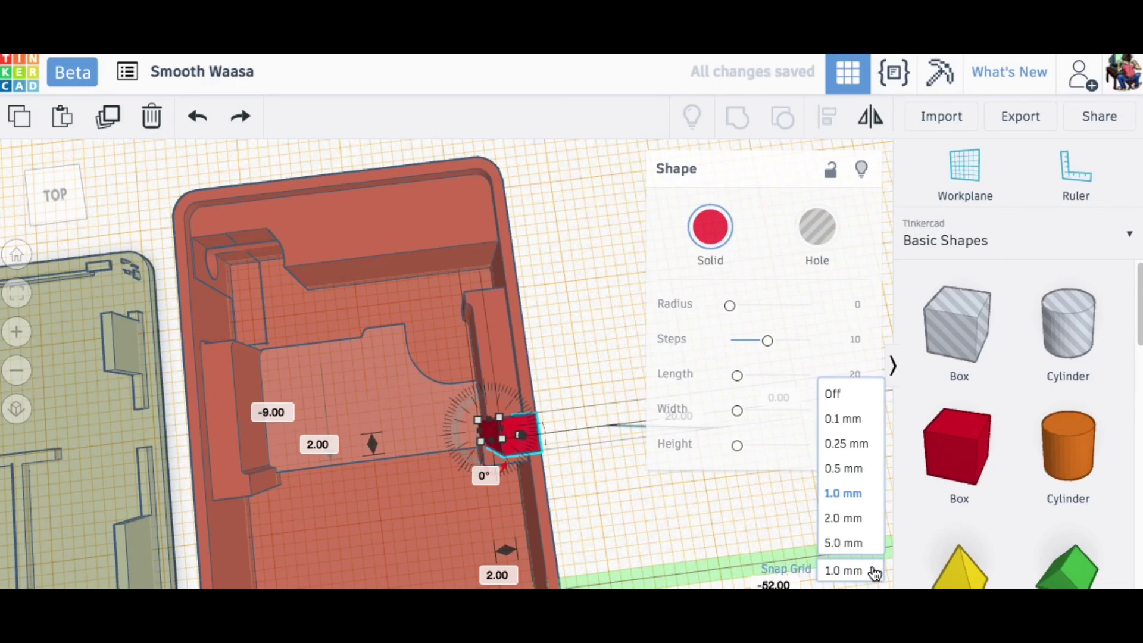
click(846, 415)
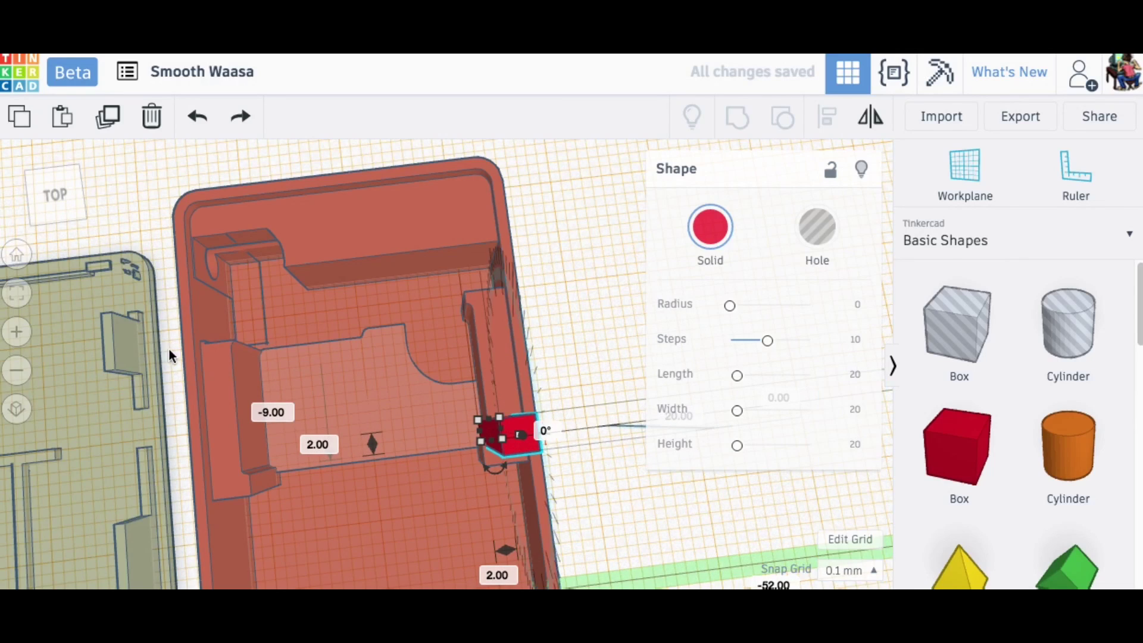
Reduce the red box on the right rail to 1 mm thick and 6.8 mm high
click(17, 299)
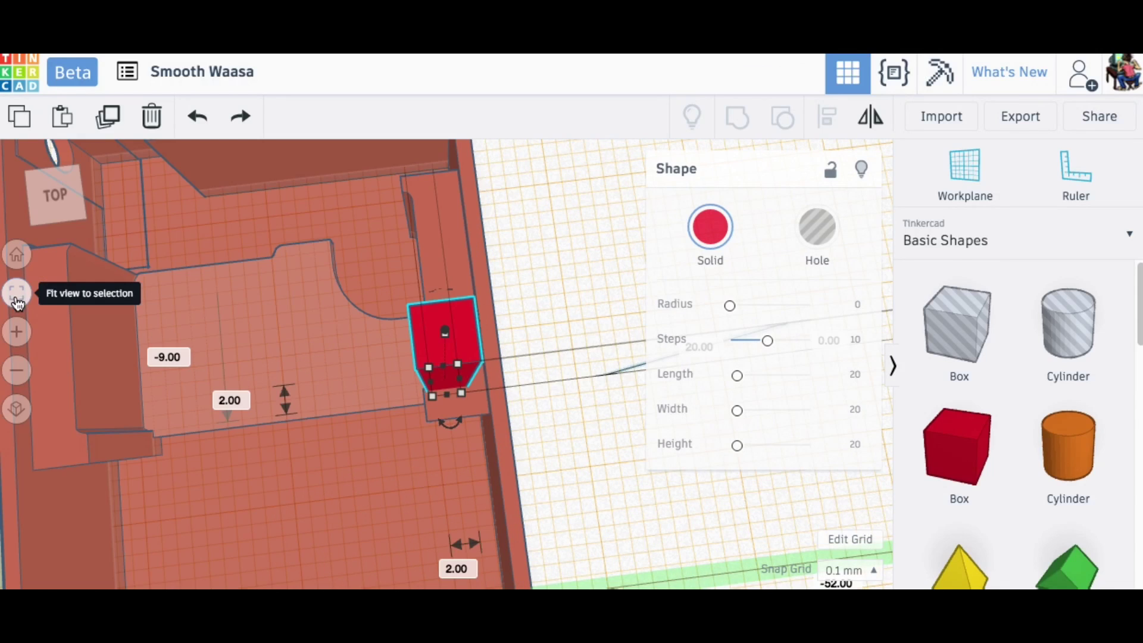
scroll(559, 417, down, 3)
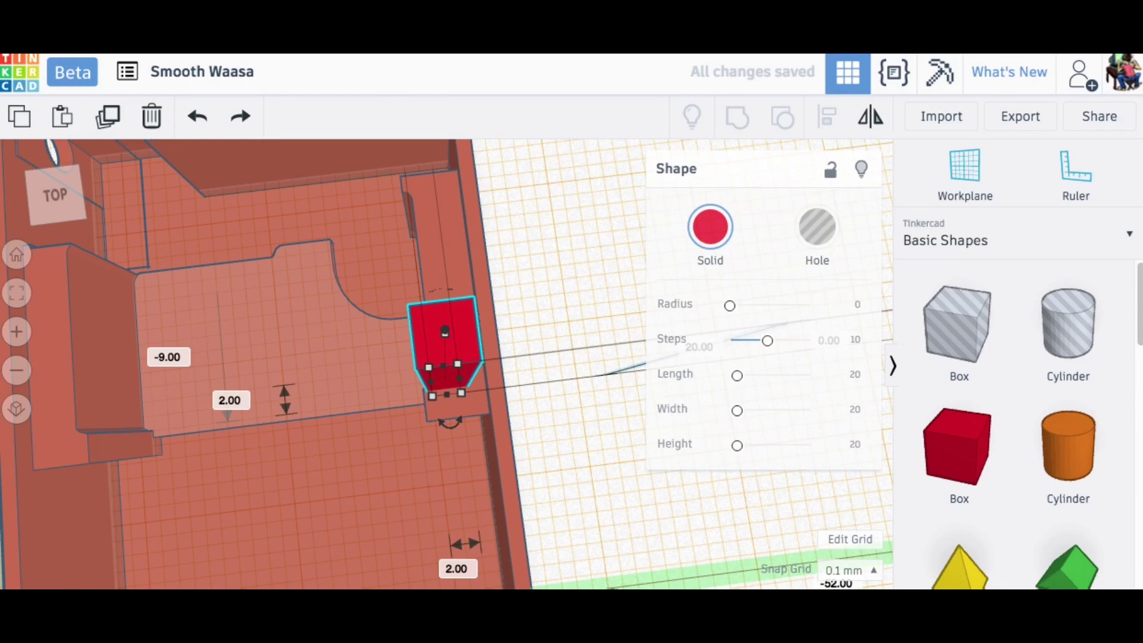
drag(559, 417, 398, 552)
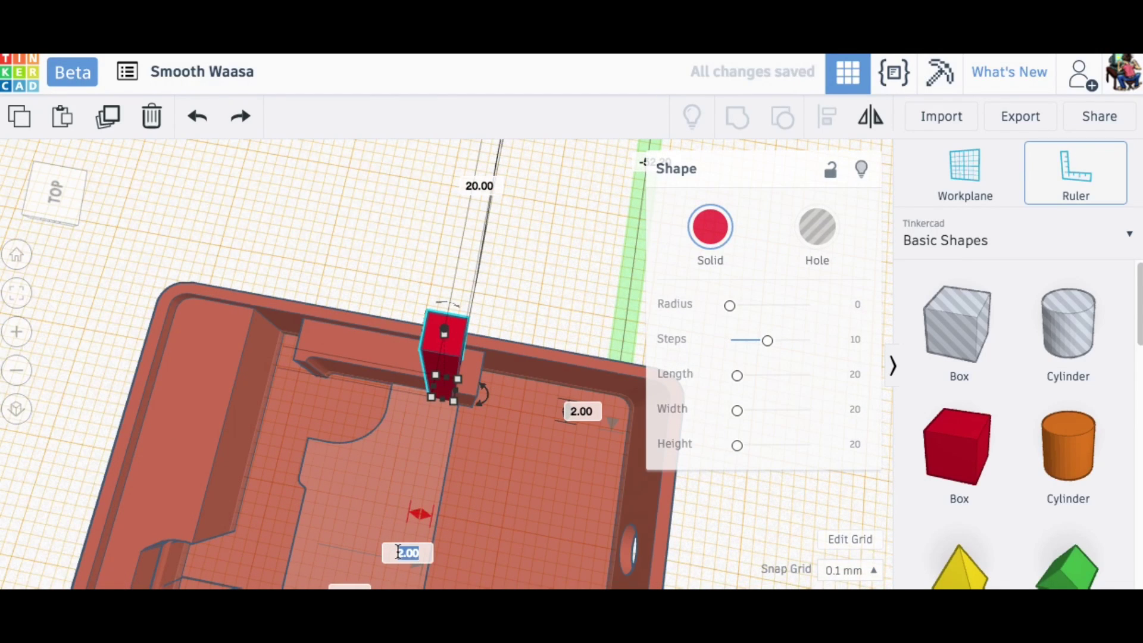
key(Return)
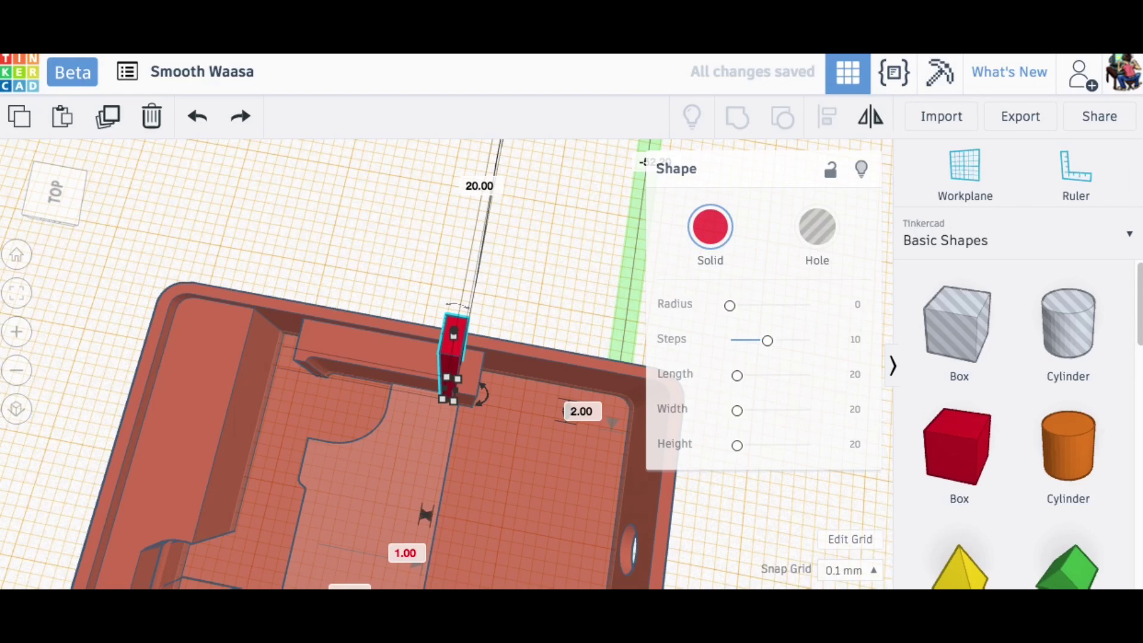
drag(580, 304, 451, 405)
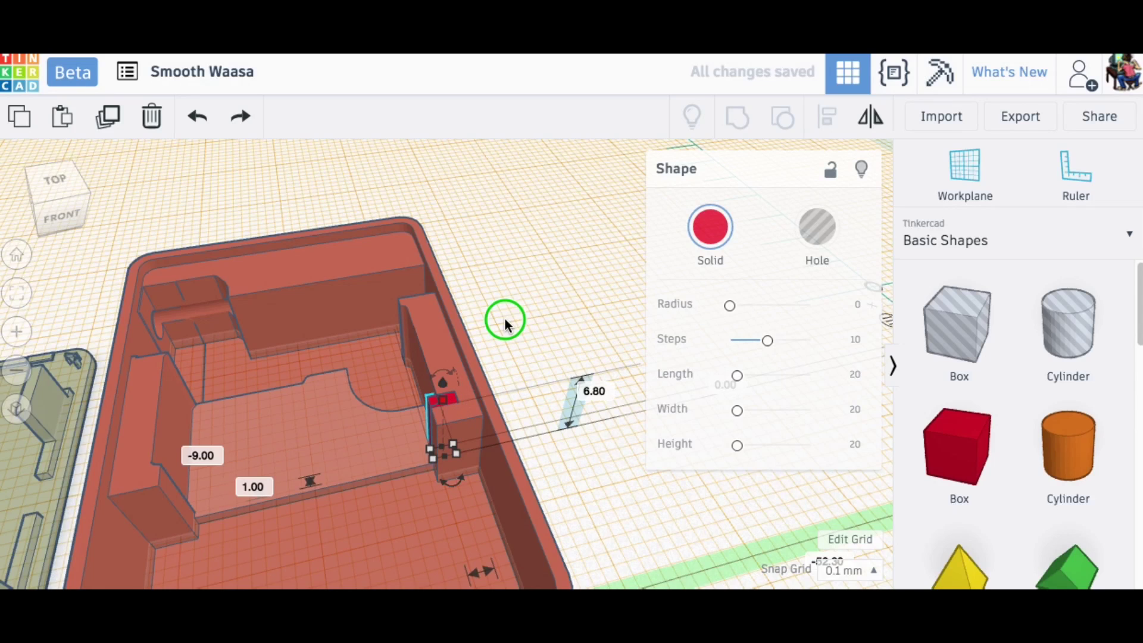
drag(504, 319, 431, 395)
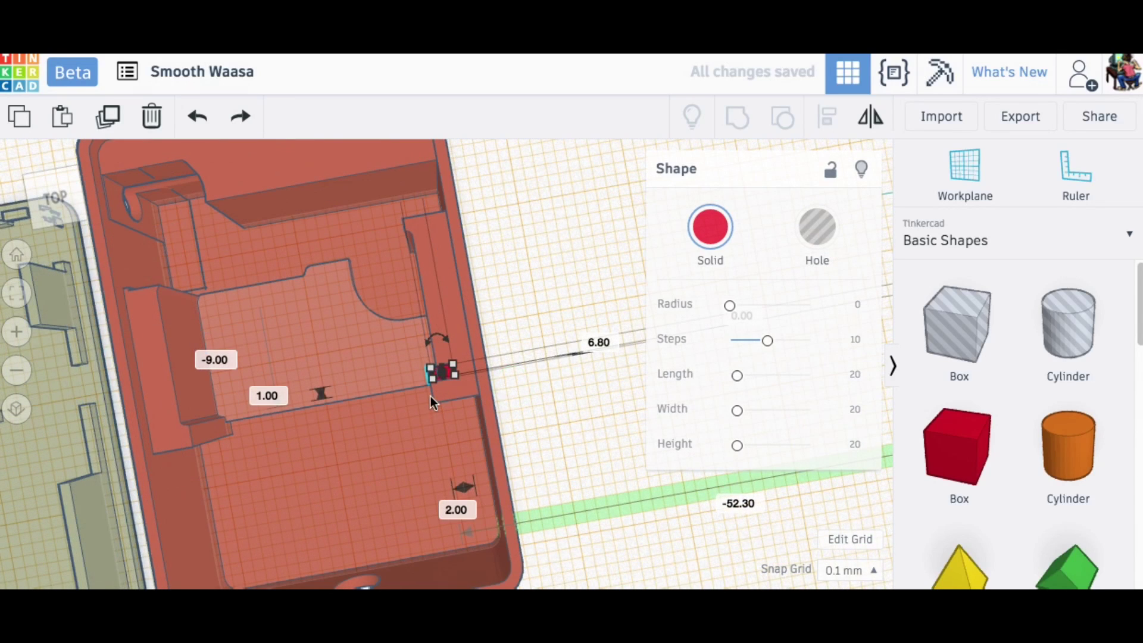
Duplicate the small red box and move the copy to the matching end of the case's opposite rail
click(109, 117)
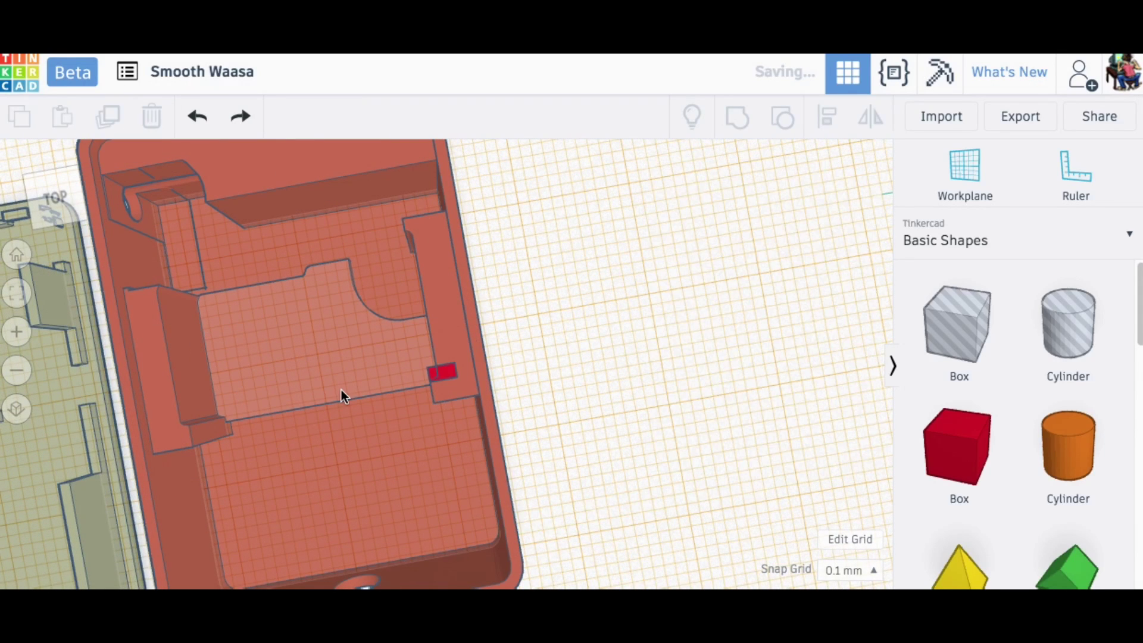
key(f)
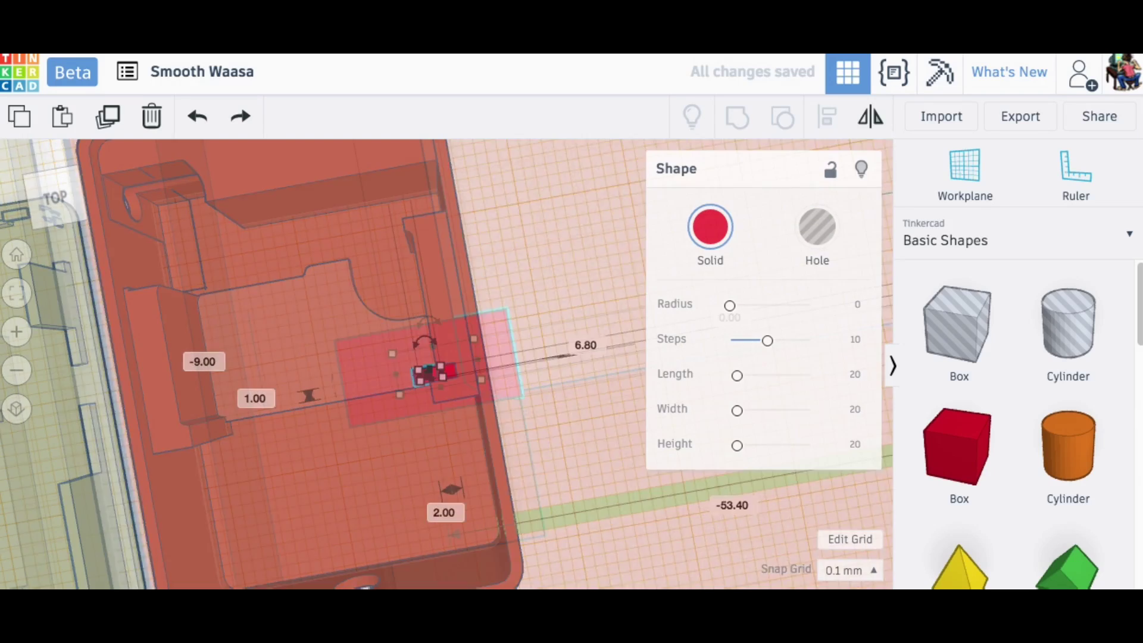
key(Left)
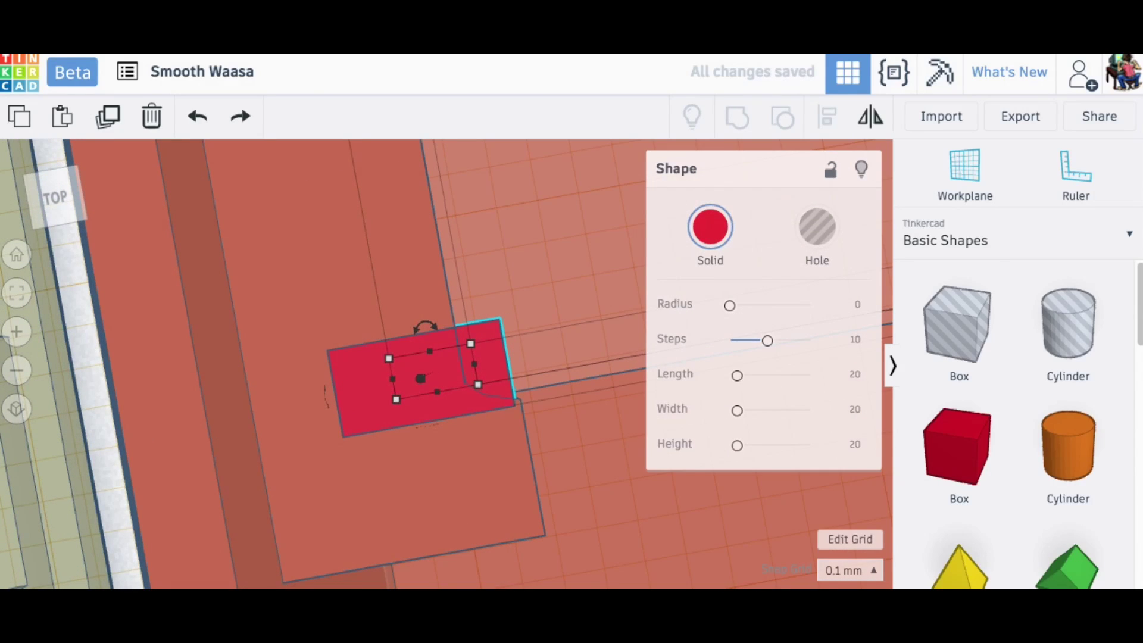
key(Right)
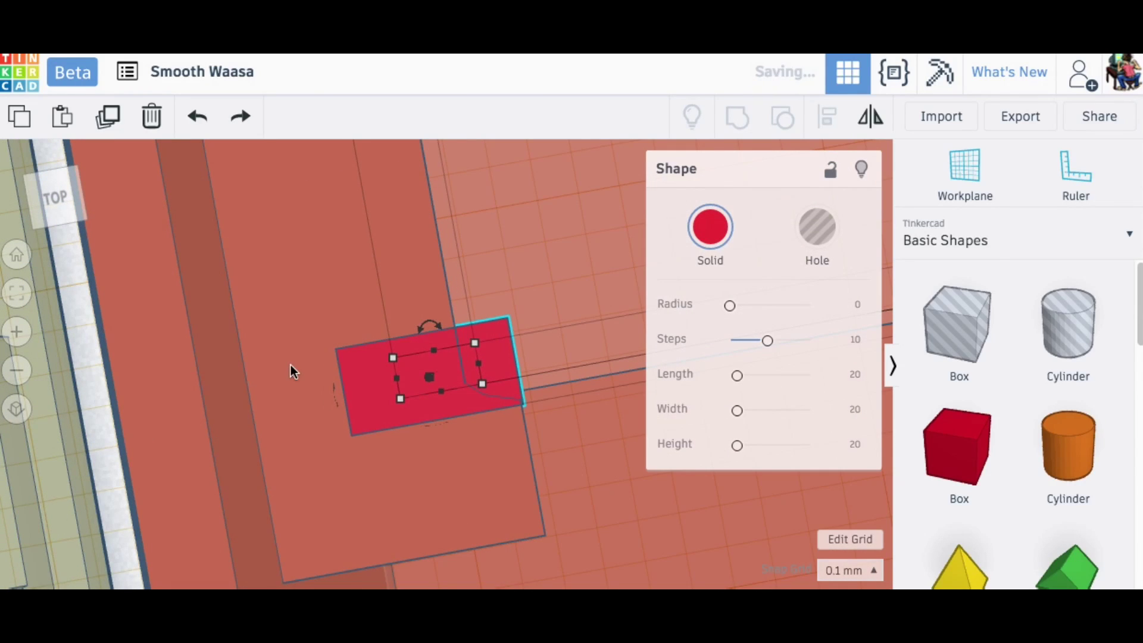
drag(589, 476, 365, 436)
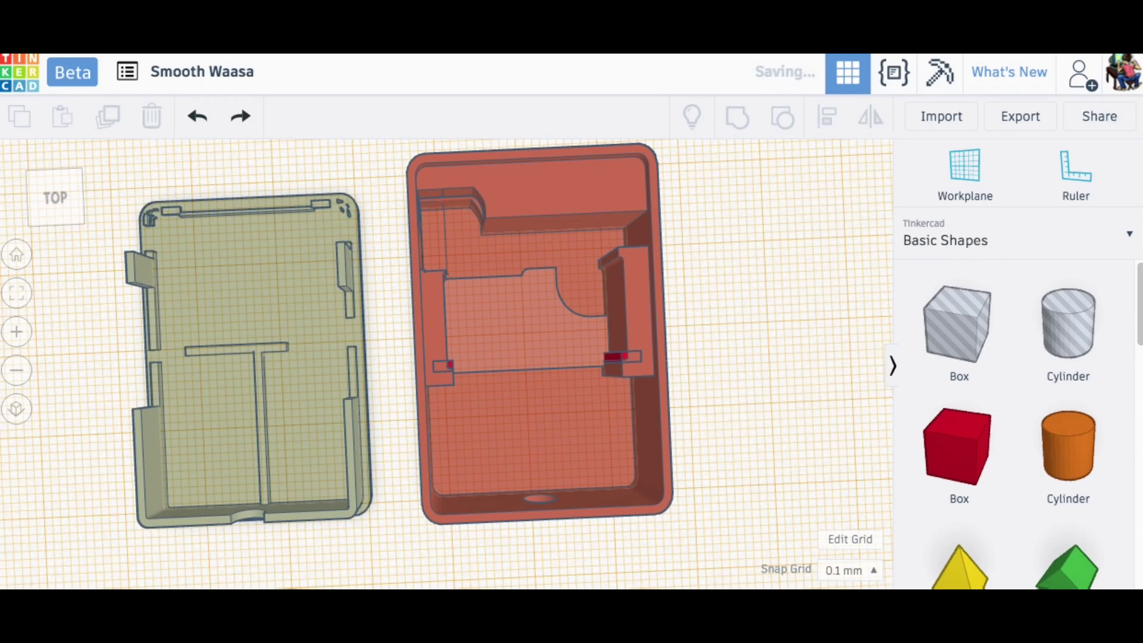
Set a workplane on the green cap's inner rail and place a 20 mm hole box over its raised upper-right clip
click(965, 172)
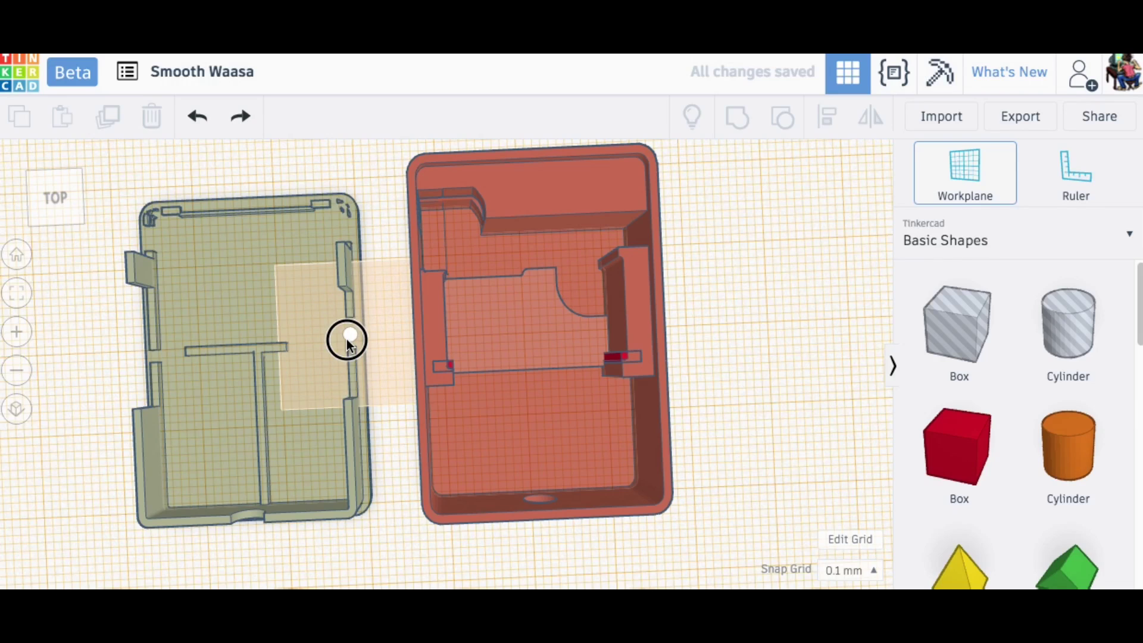
click(348, 308)
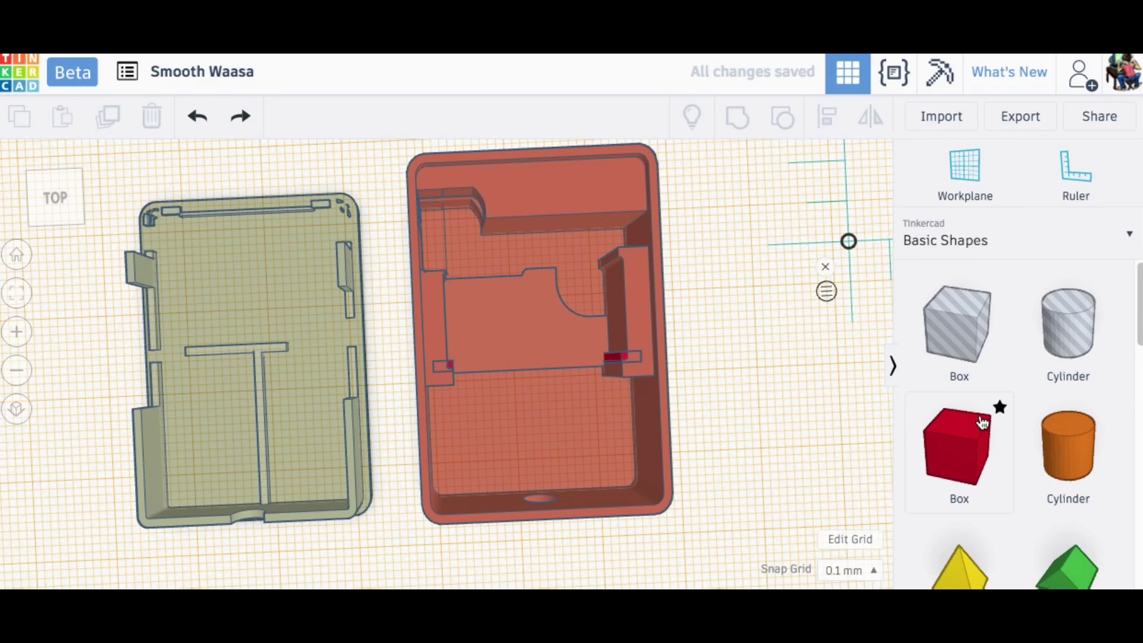
click(968, 332)
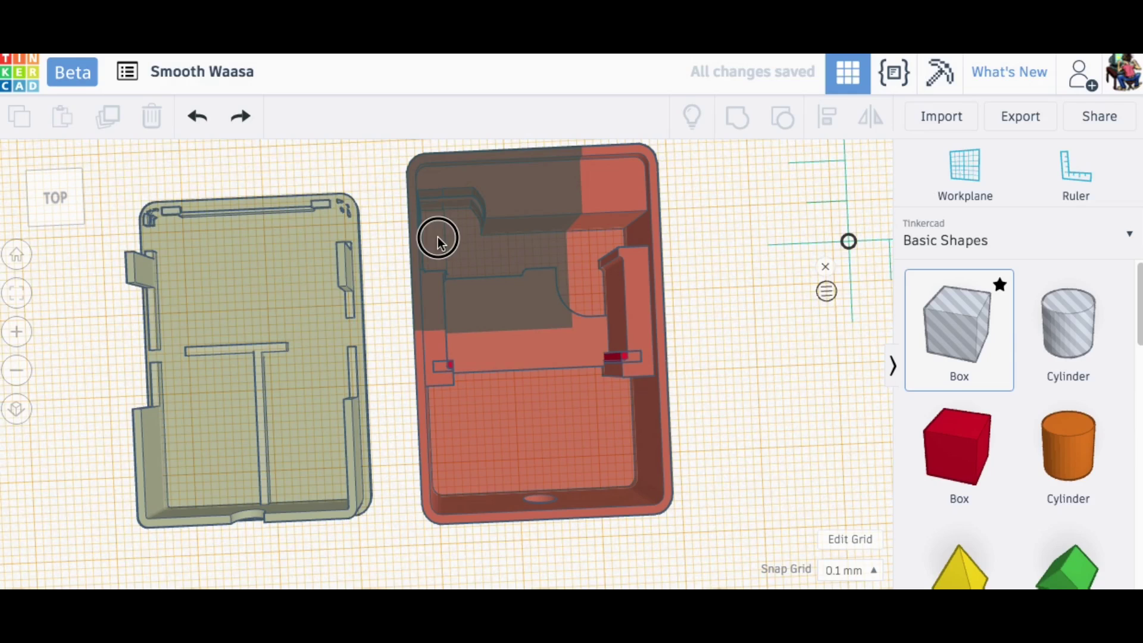
click(313, 258)
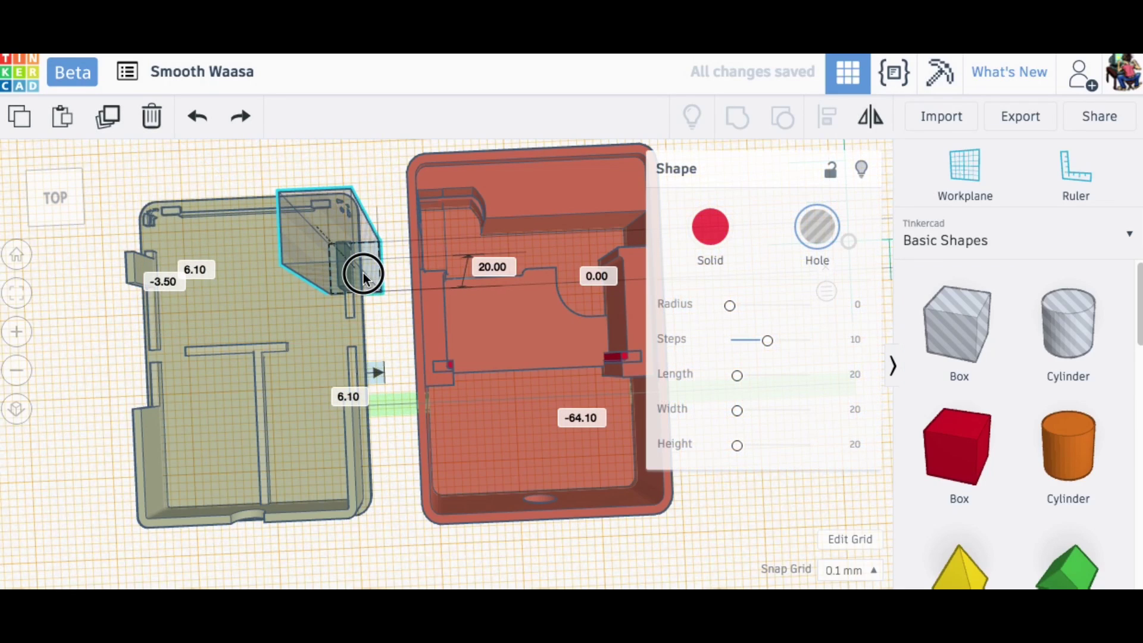
click(363, 273)
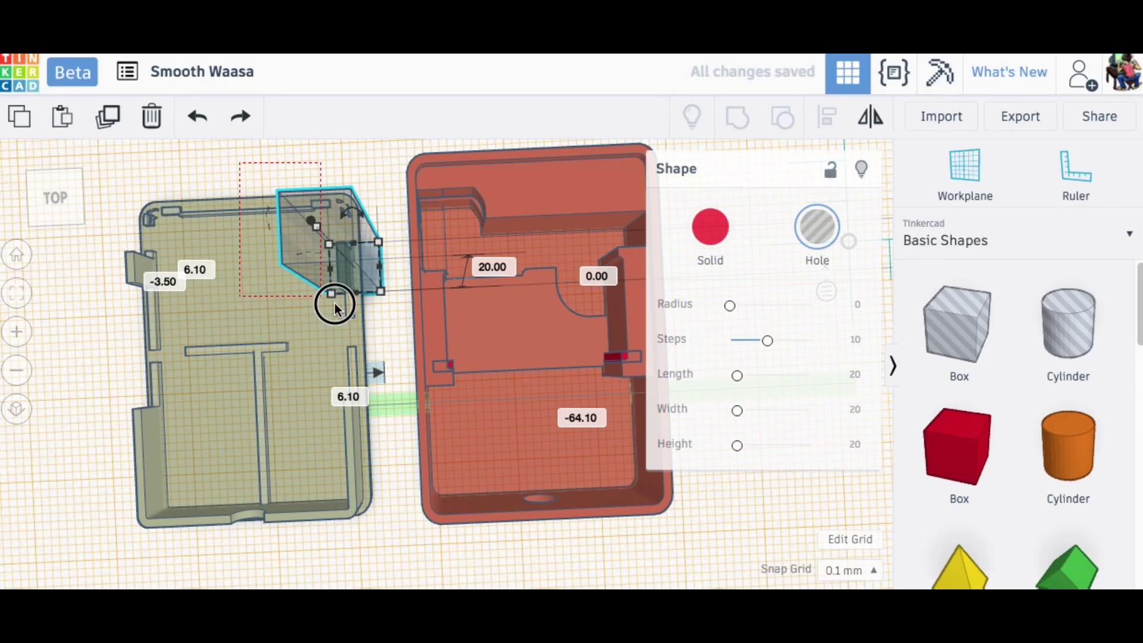
Group the hole box with the green cap to cut away the raised upper-right clip
drag(350, 322, 441, 201)
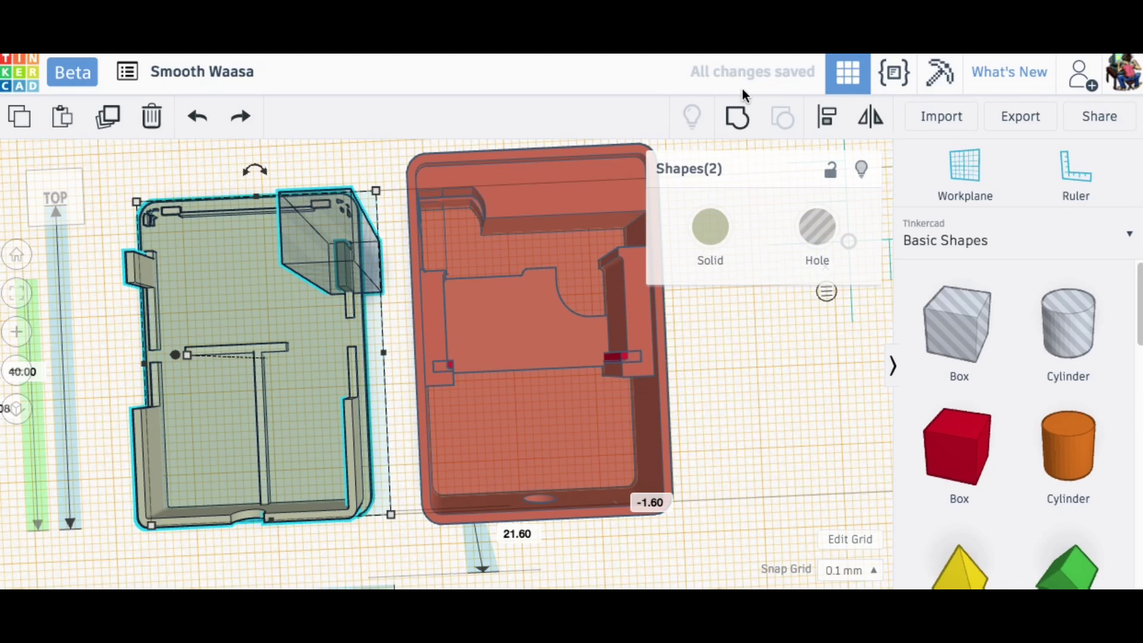
click(732, 117)
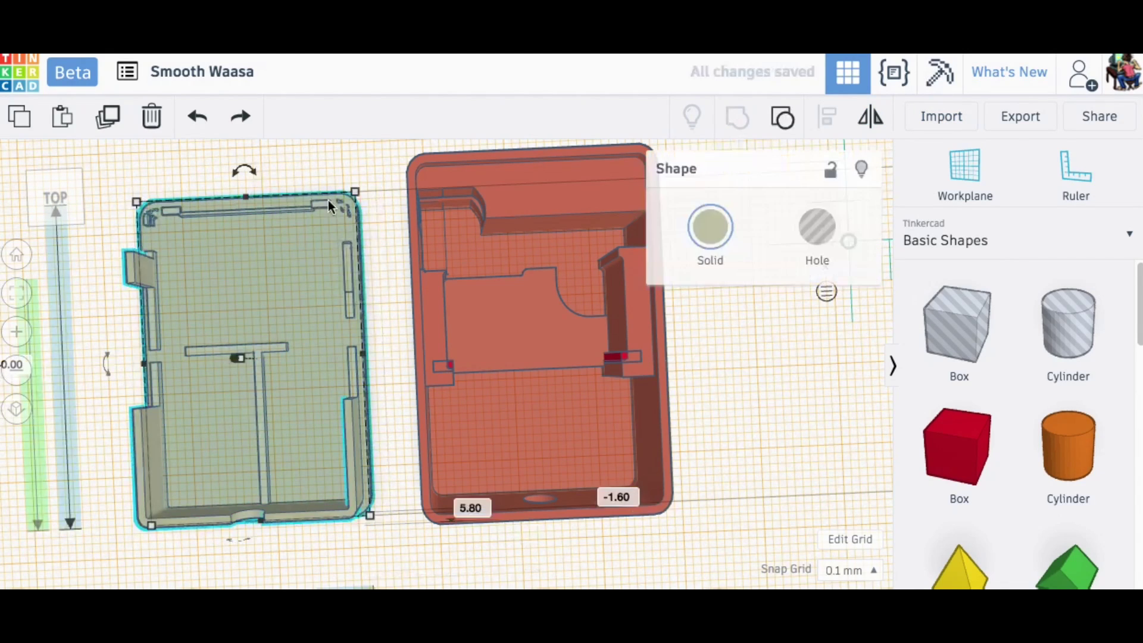
click(384, 187)
Group the red case with the two small red retaining blocks into one solid
scroll(388, 237, down, 3)
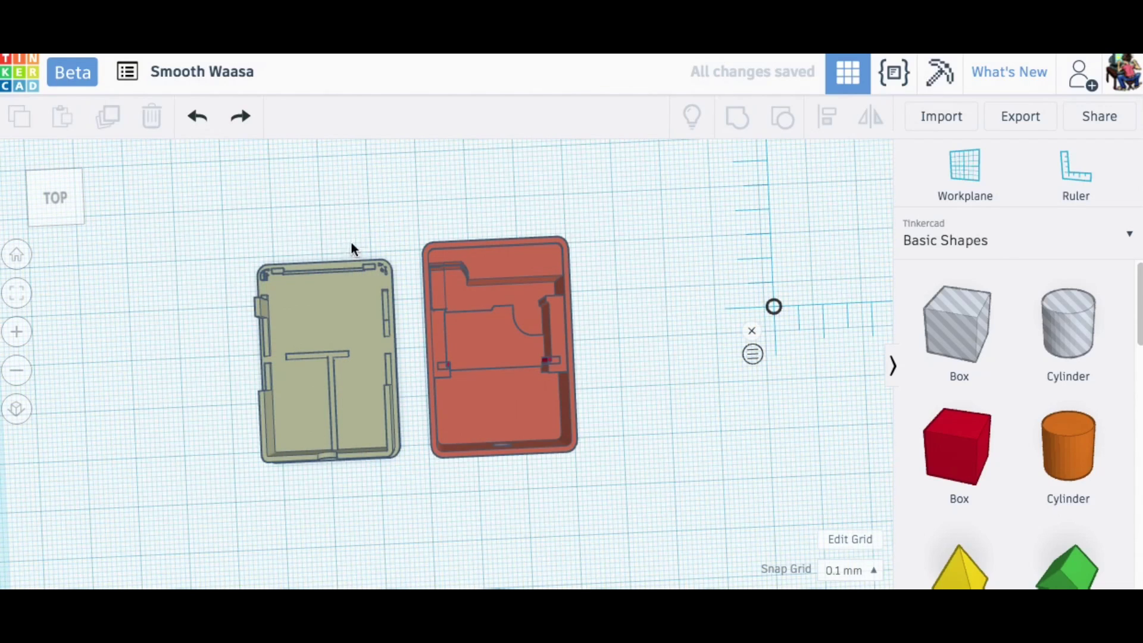
drag(406, 231, 585, 460)
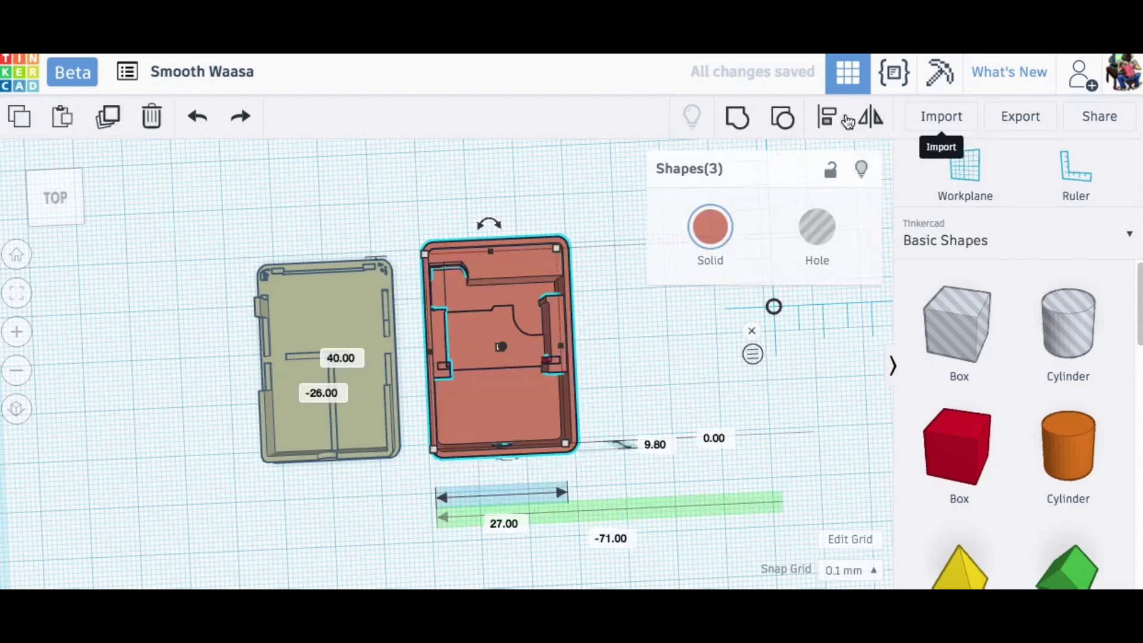
click(738, 117)
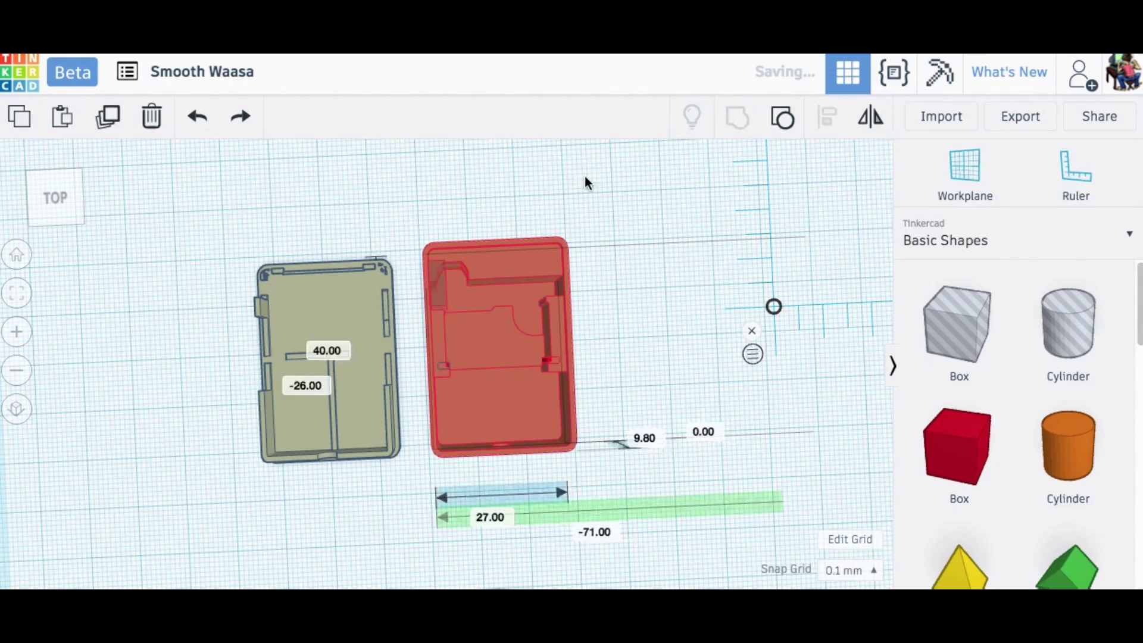
click(605, 236)
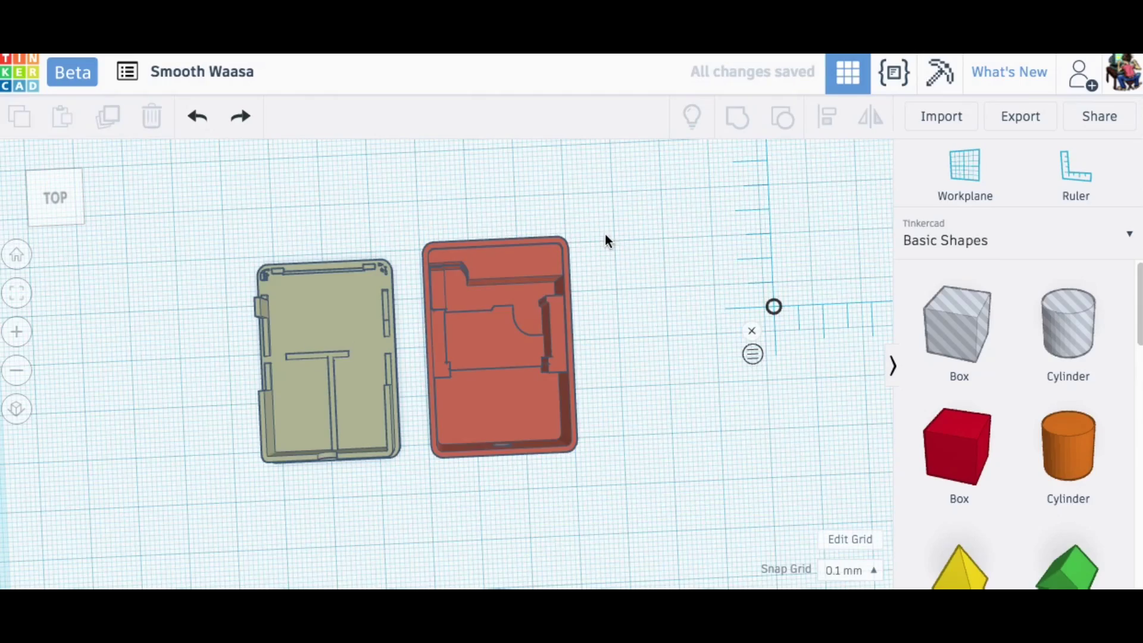